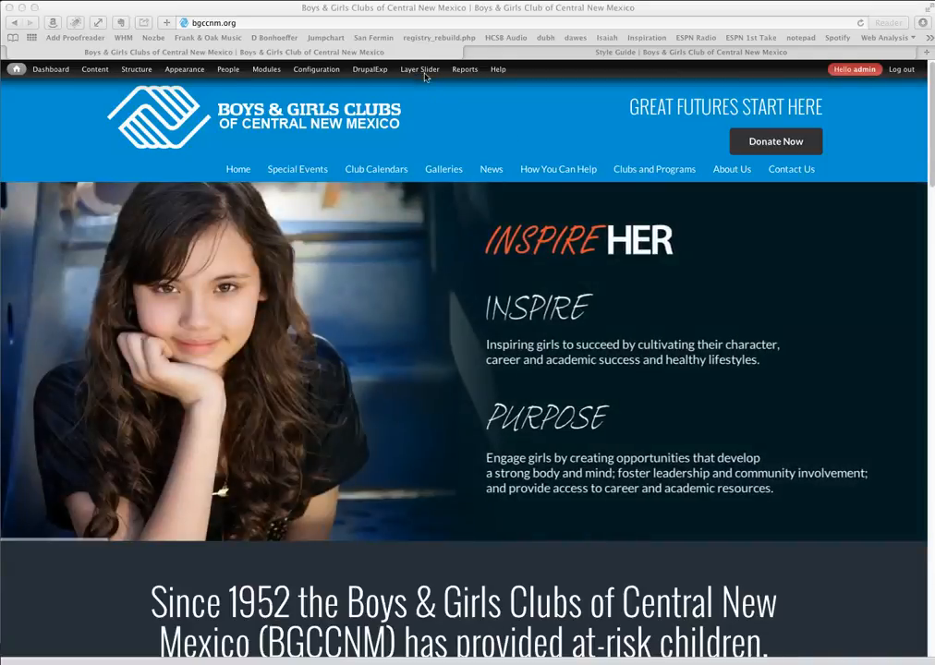
- Open the Home SlideShow's slides for editing in Layer Slider and look over the Kid Waving slide's settings
left_click(423, 73)
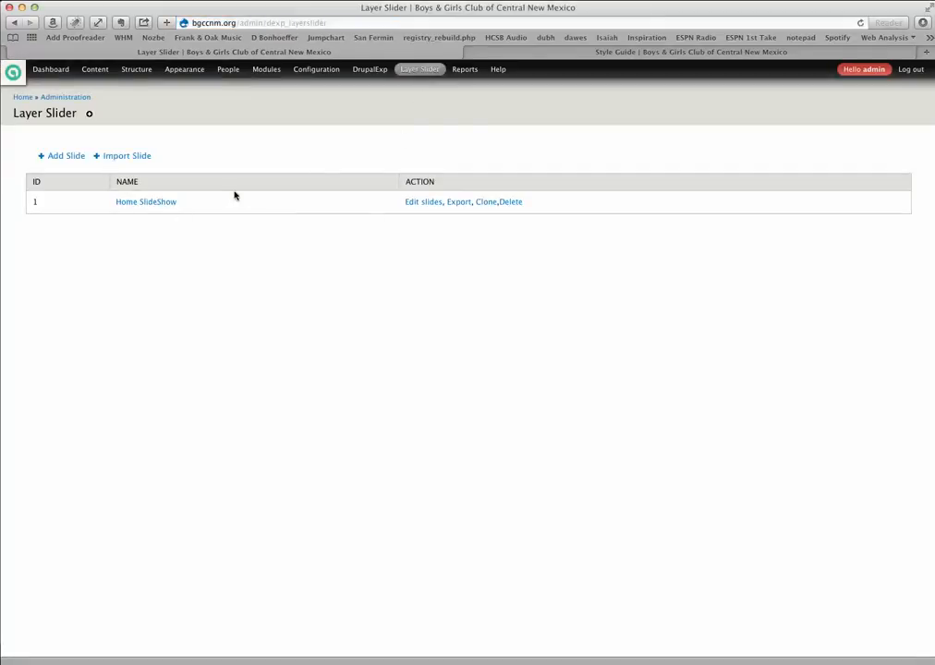
left_click(427, 206)
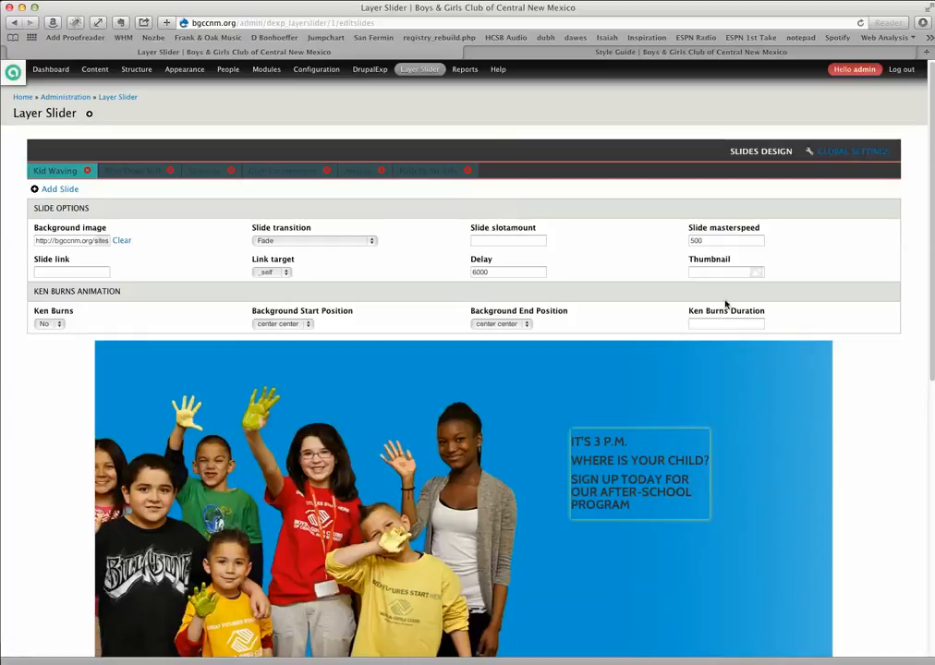
scroll(852, 350, "down", 5)
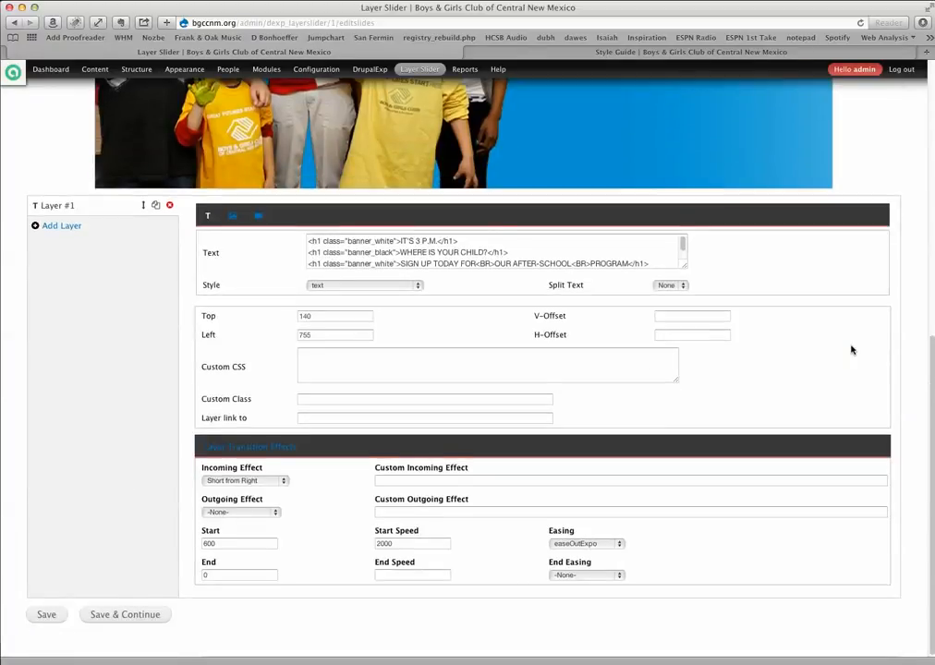
scroll(852, 350, "up", 4)
scroll(305, 185, "up", 3)
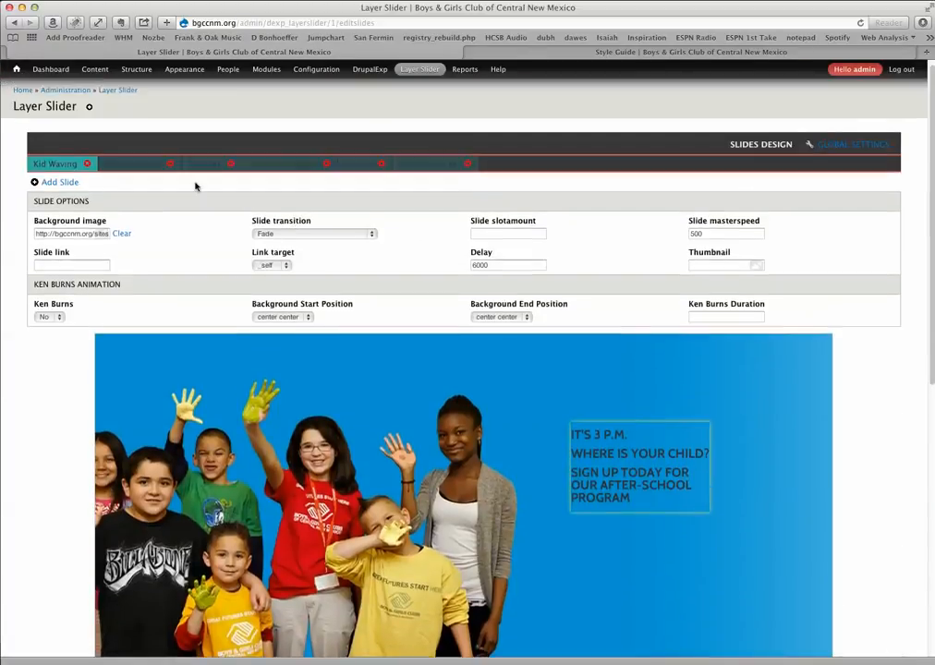
- Look through the remaining slides of the slideshow, from Blue Door Ball through Golf Tournament and Inspire to the last one
left_click(151, 170)
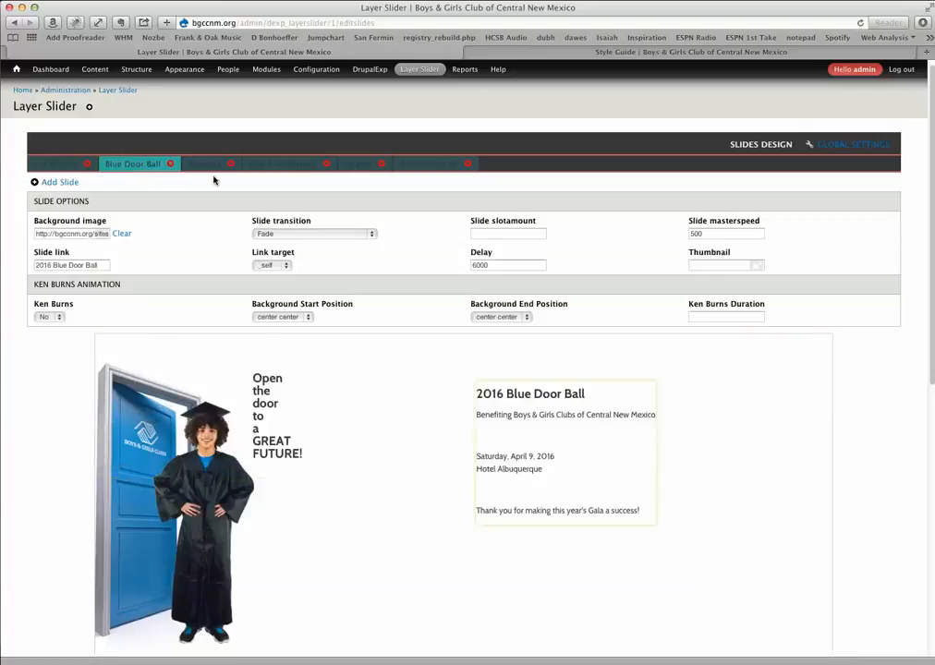
left_click(204, 167)
left_click(274, 168)
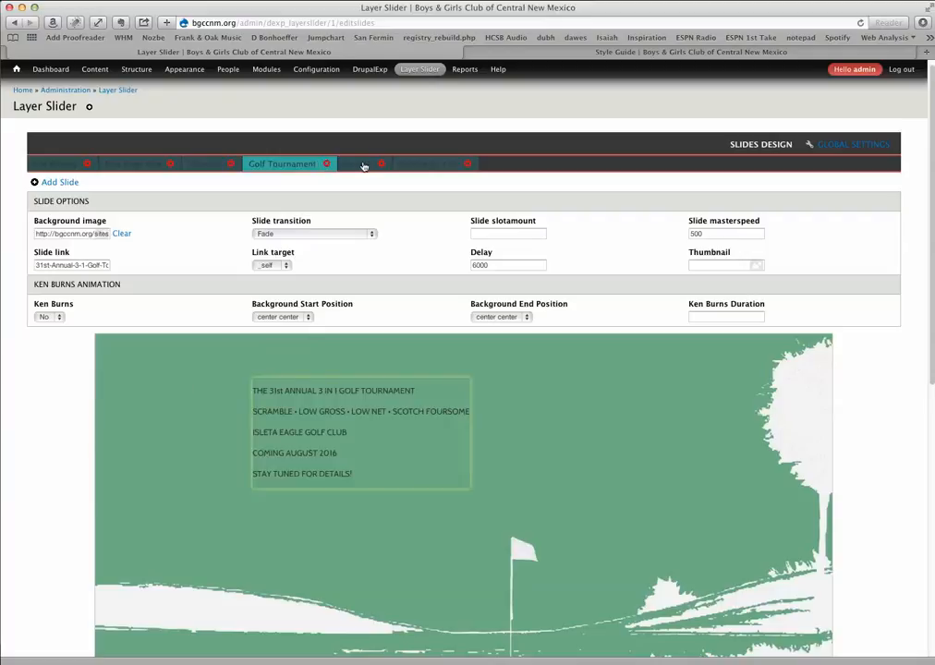
left_click(367, 165)
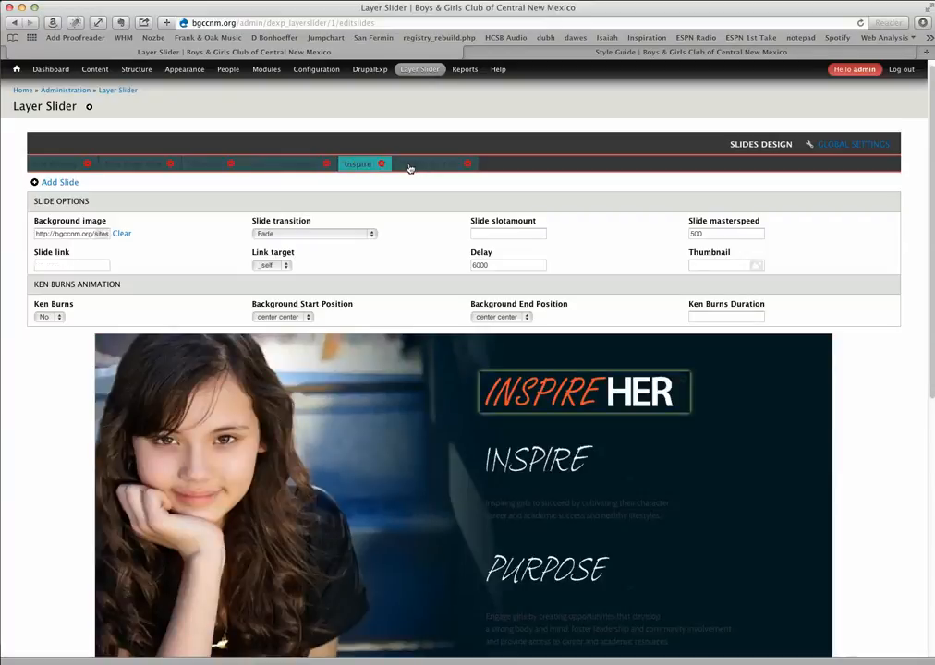
left_click(421, 167)
- Move the Golf Tournament slide one place earlier, making it third in the slide order
left_click_drag(280, 169, 210, 166)
scroll(277, 256, "down", 10)
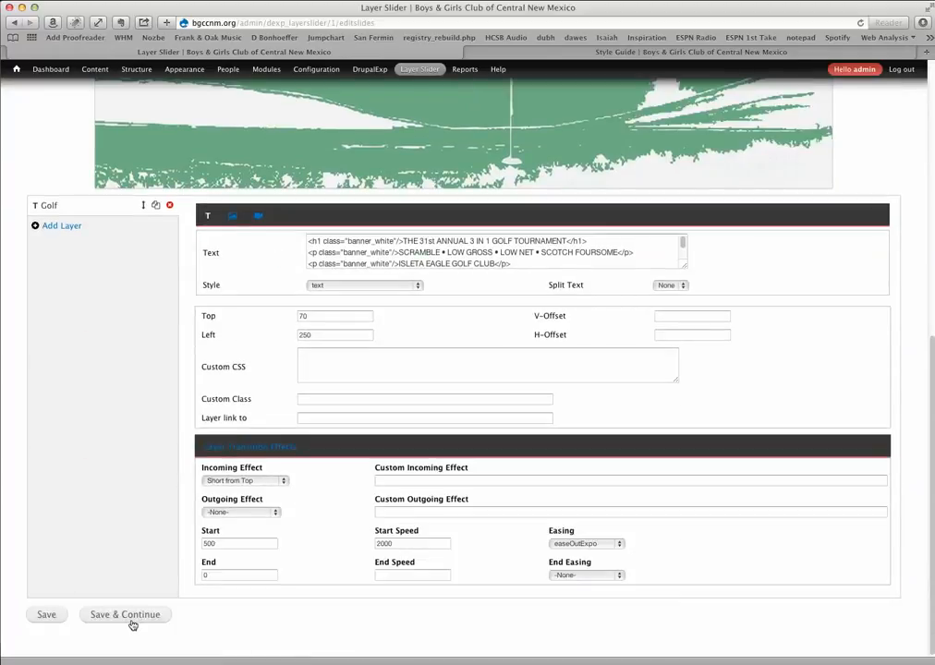
scroll(209, 282, "up", 8)
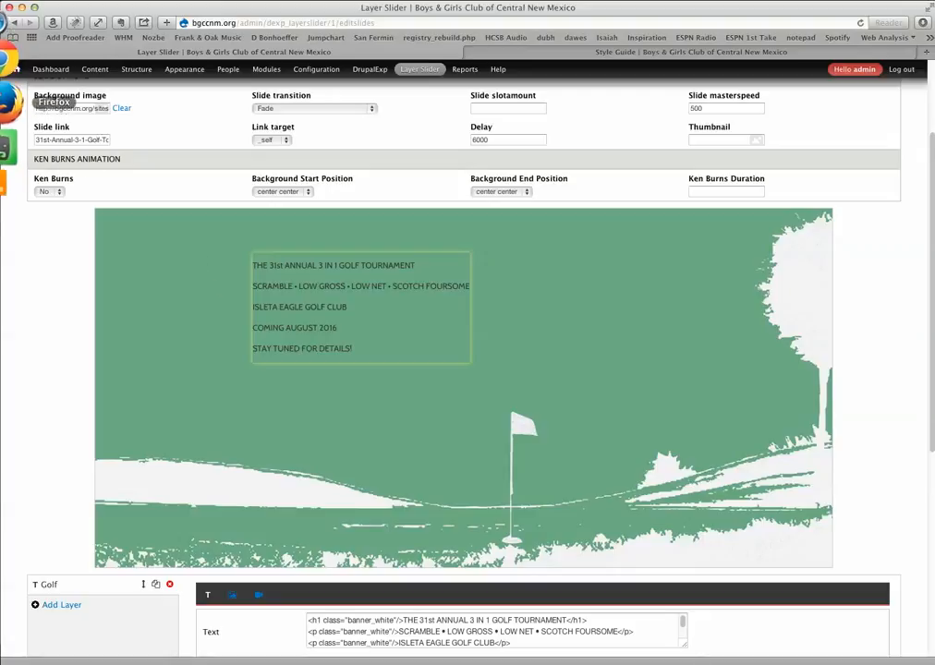
- Switch to Firefox and go back through the live homepage slideshow to view the golf tournament slide
left_click(19, 183)
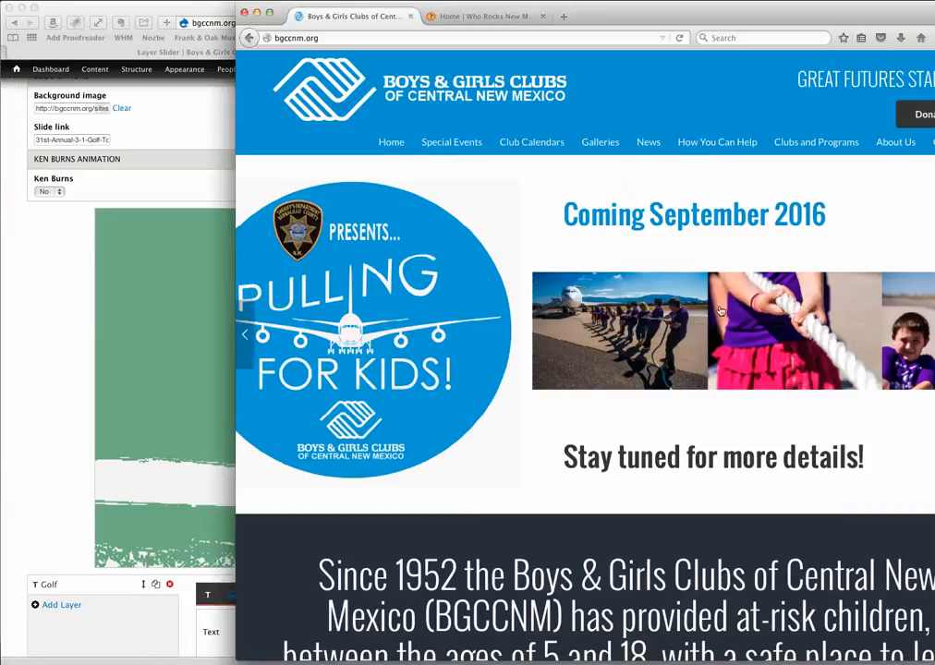
left_click(246, 334)
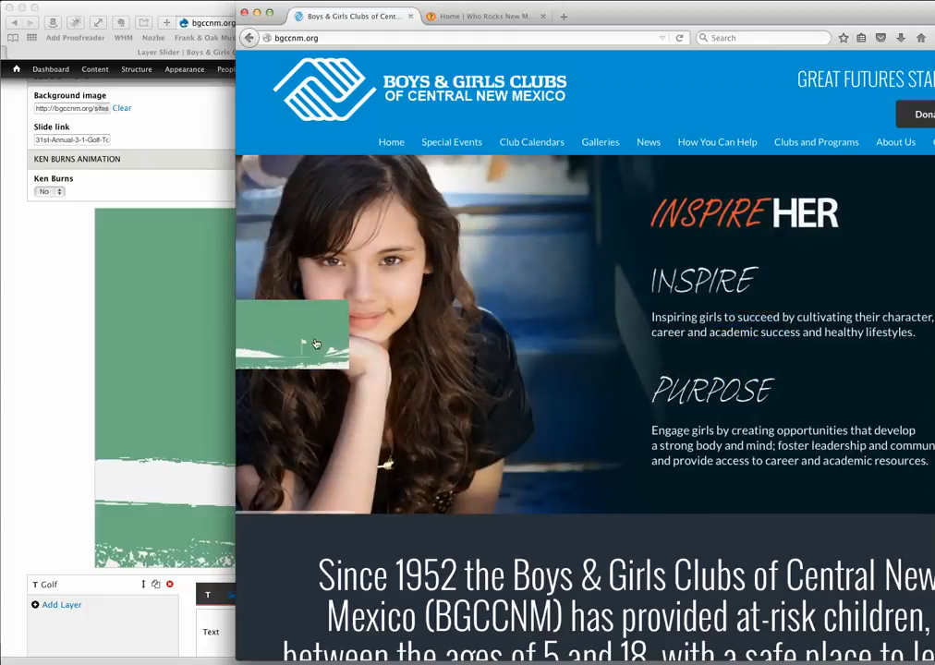
left_click(297, 345)
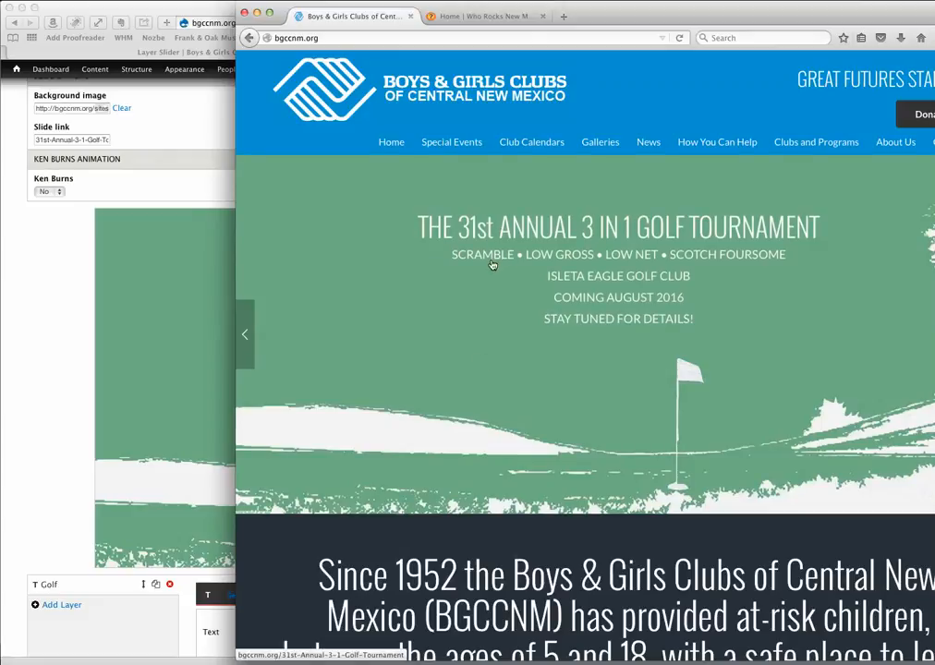
left_click(170, 334)
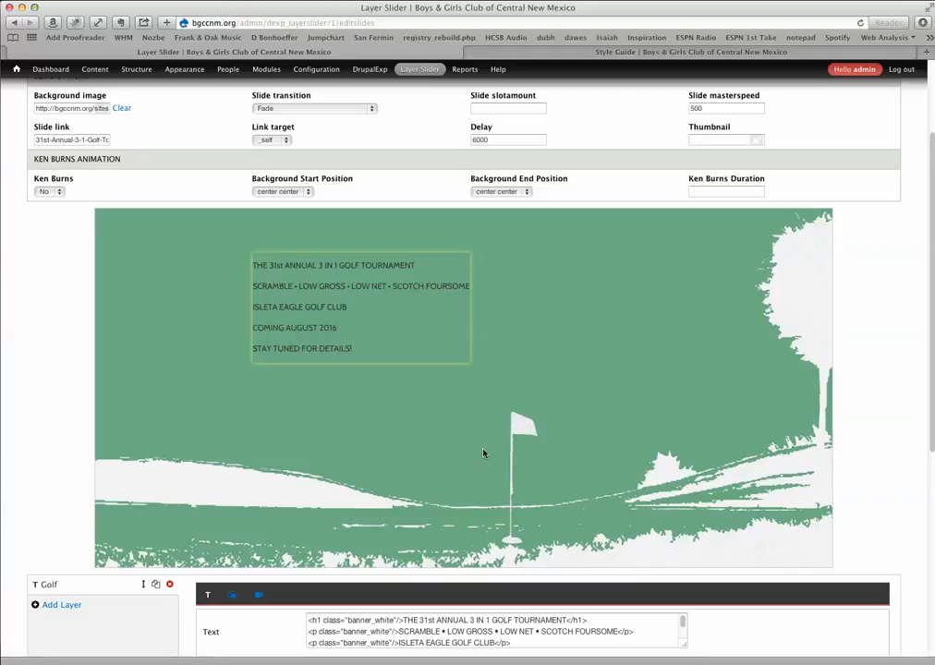
- Enlarge the Golf layer's text box to show all its HTML and check its banner classes against the Style Guide page
scroll(482, 453, "down", 3)
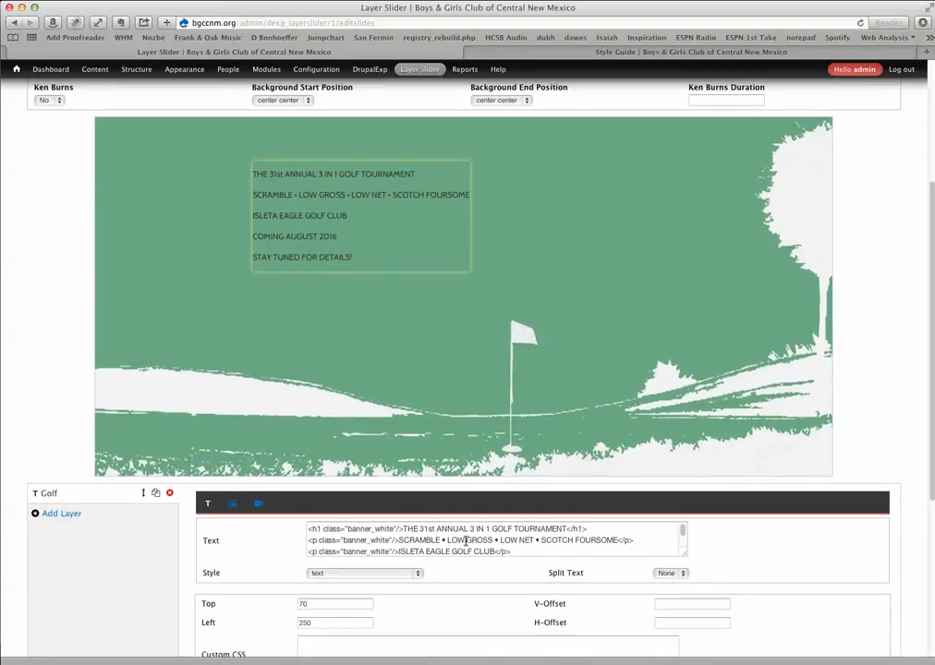
left_click_drag(684, 553, 688, 580)
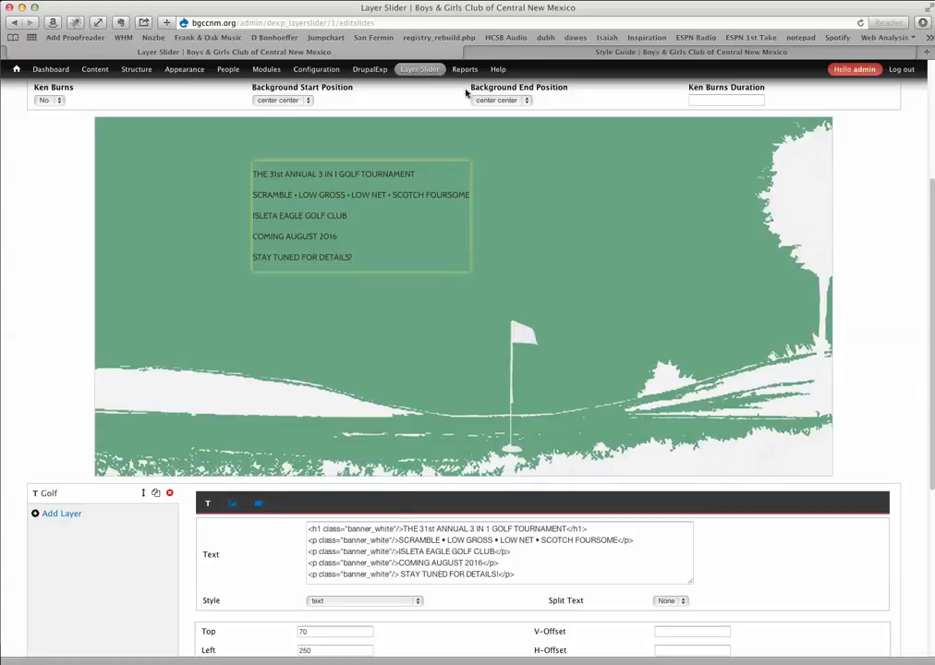
left_click(534, 56)
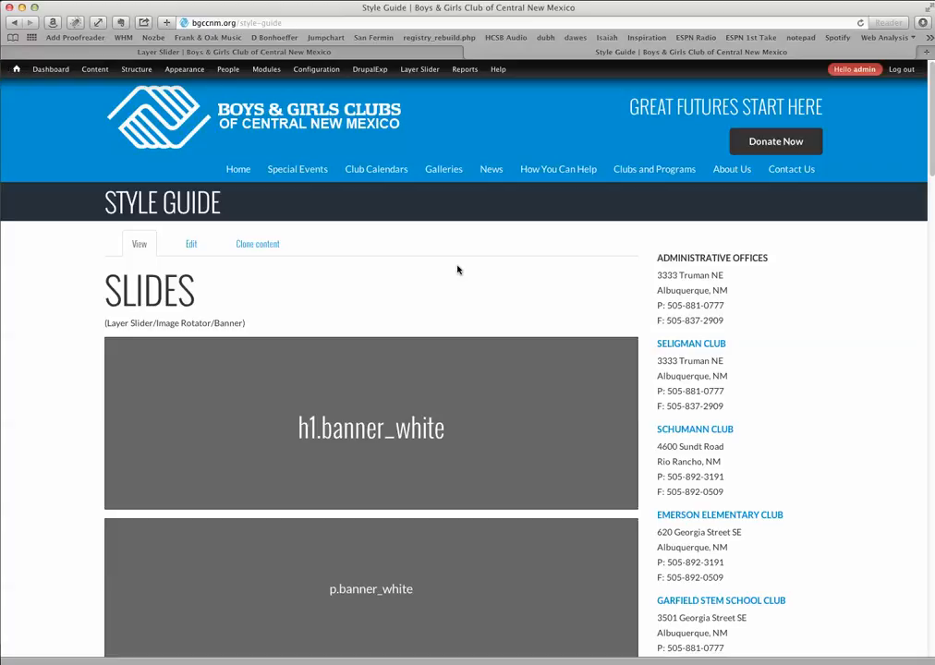
scroll(517, 329, "down", 2)
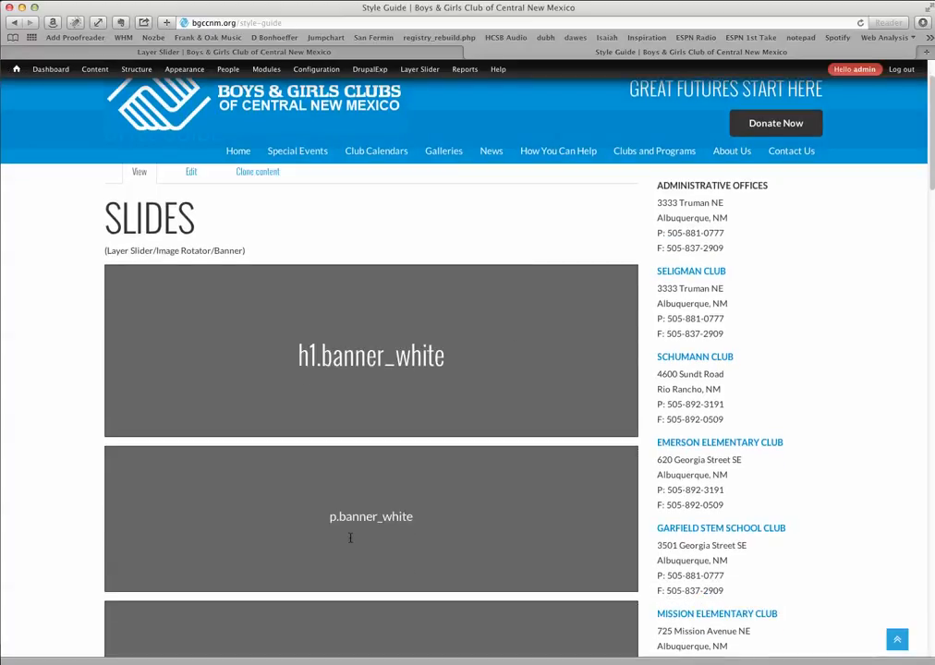
scroll(421, 517, "down", 2)
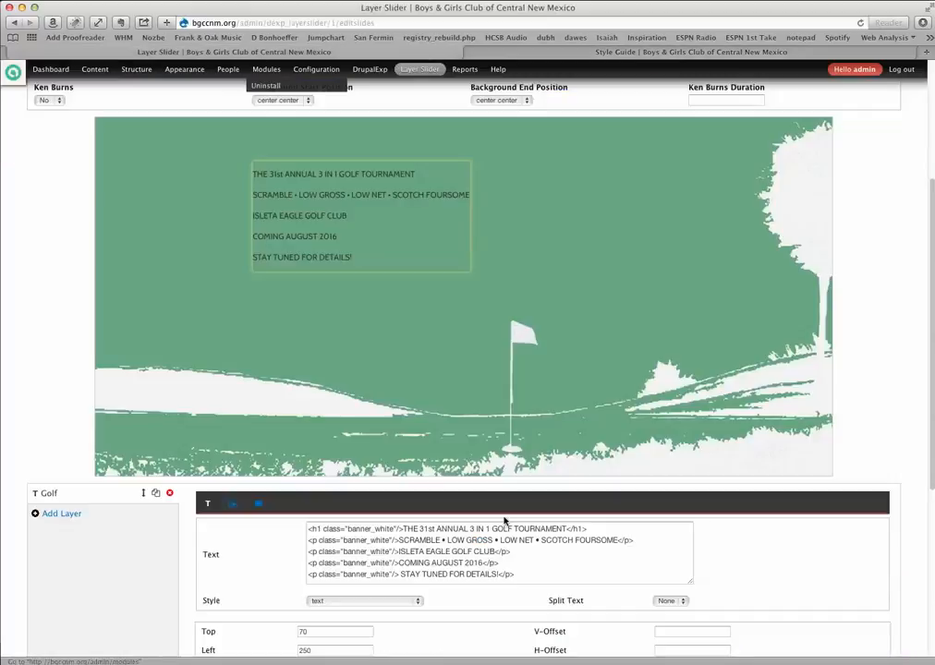
- Compare the text styling in the golf slide's editor preview with the live slide in Firefox
scroll(328, 303, "up", 5)
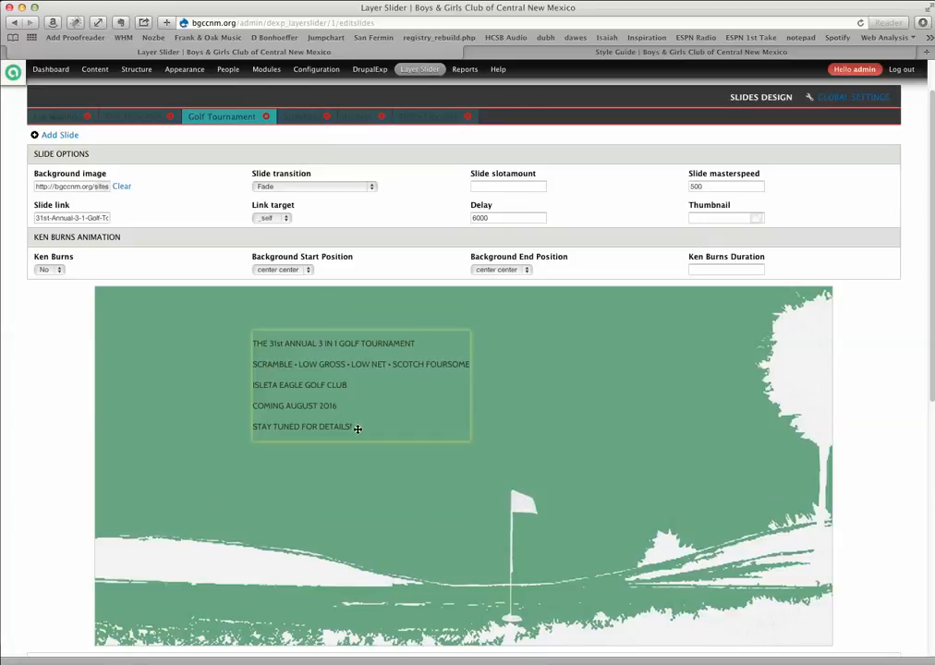
scroll(358, 429, "down", 4)
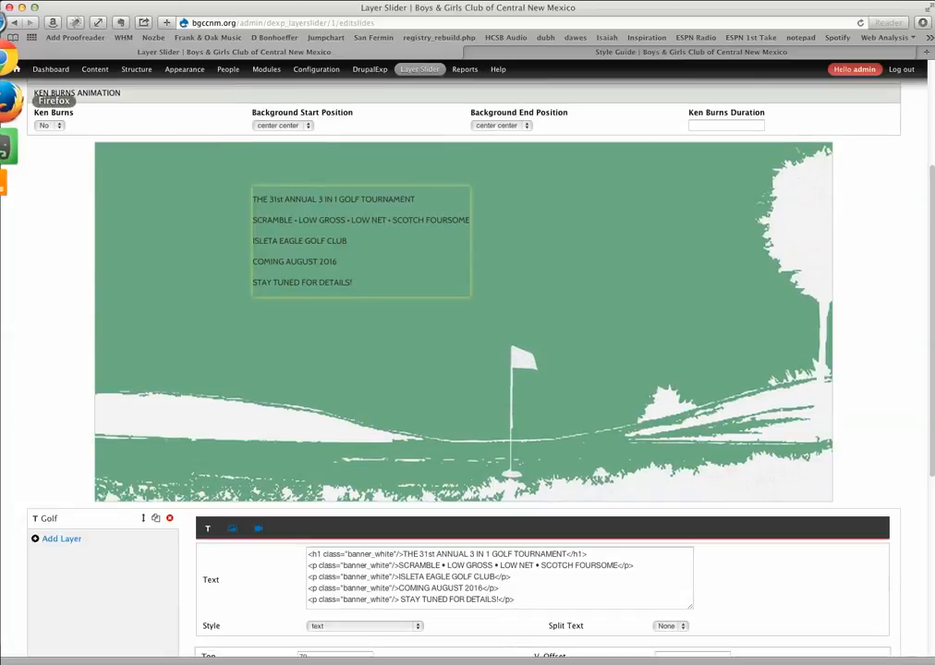
left_click(10, 100)
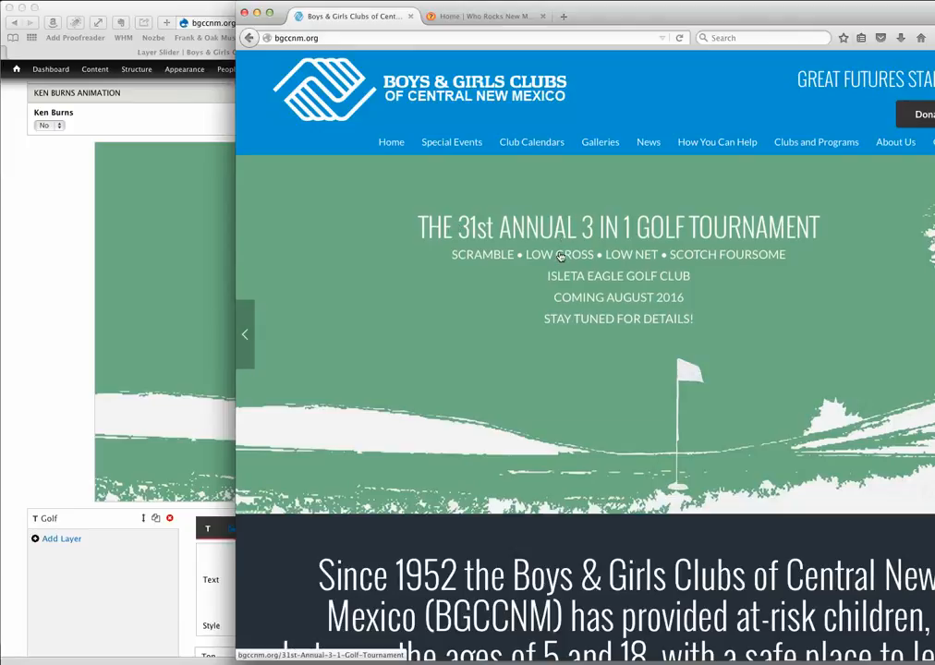
left_click(73, 300)
- Reposition the golf text layer on the slide preview to Top 165 and Left 240
scroll(269, 435, "down", 3)
scroll(269, 435, "down", 3)
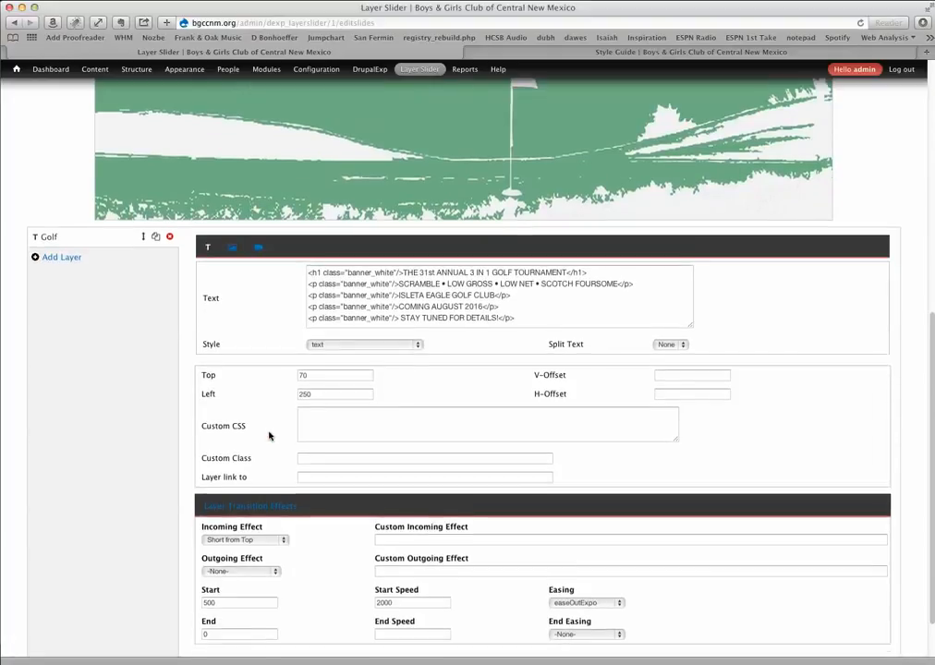
scroll(263, 407, "up", 2)
scroll(250, 443, "up", 2)
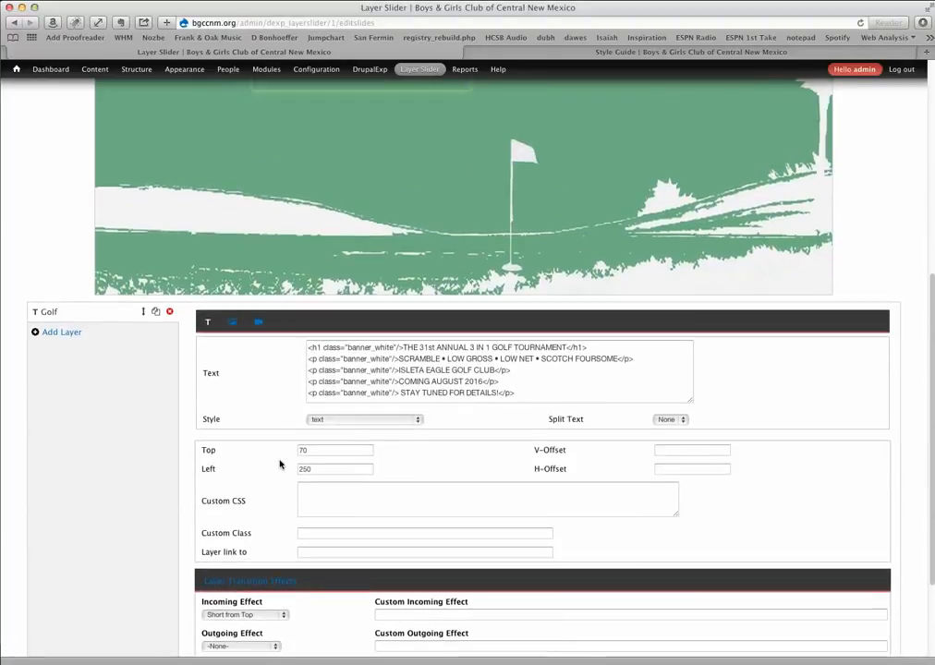
scroll(313, 333, "up", 3)
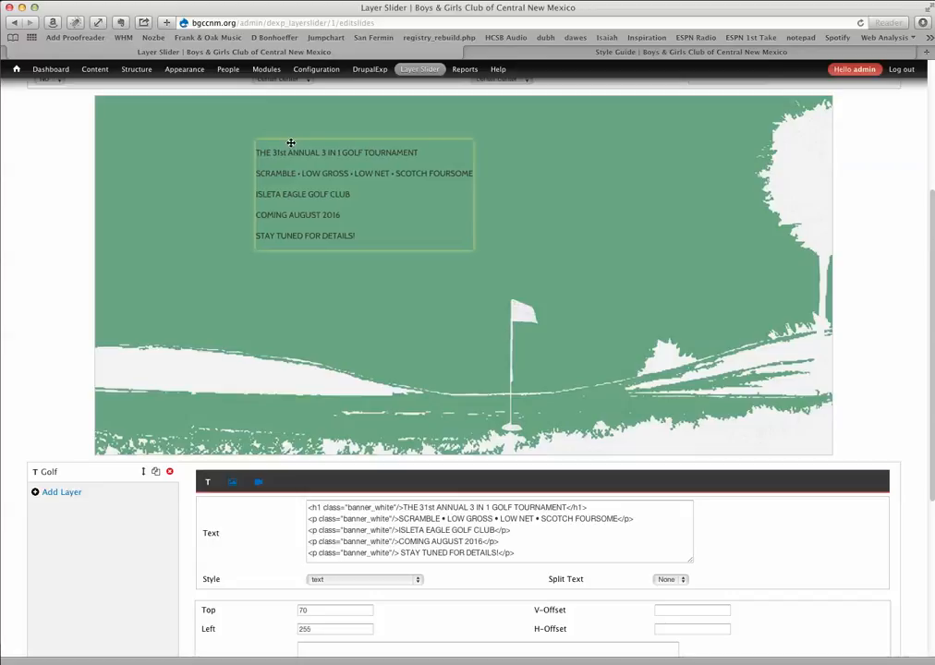
left_click_drag(290, 142, 279, 200)
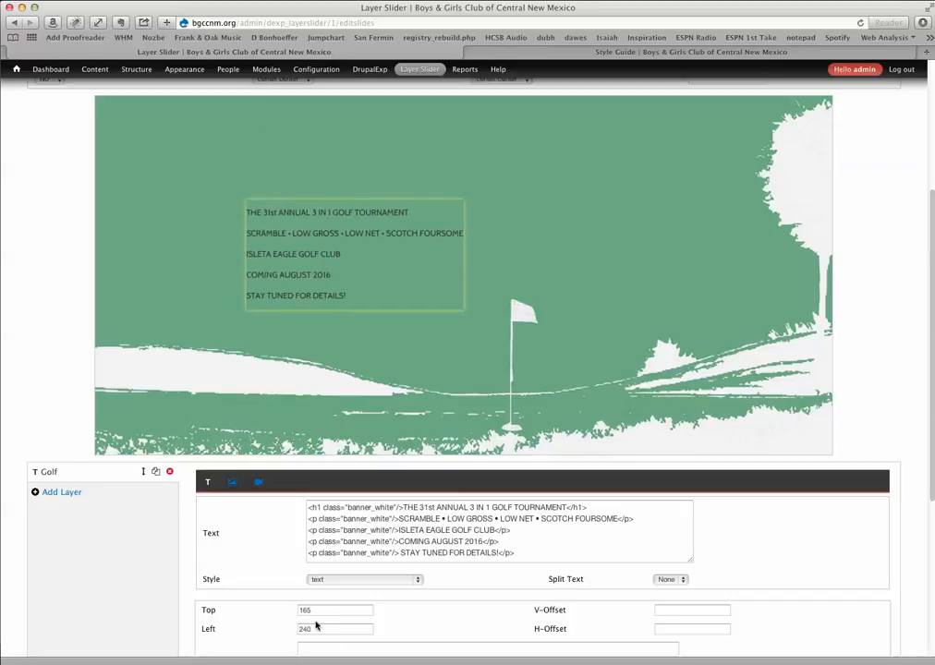
- Set the Golf layer's Top position to 70 and its Left position to 250
left_click_drag(313, 611, 257, 606)
type("70")
key("Tab")
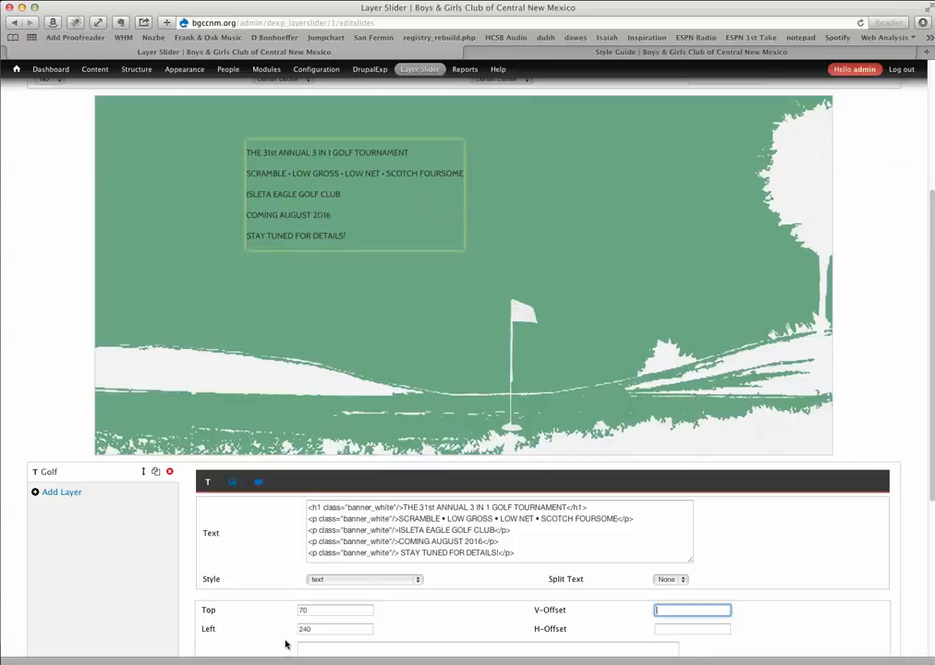
left_click_drag(317, 628, 282, 622)
type("2")
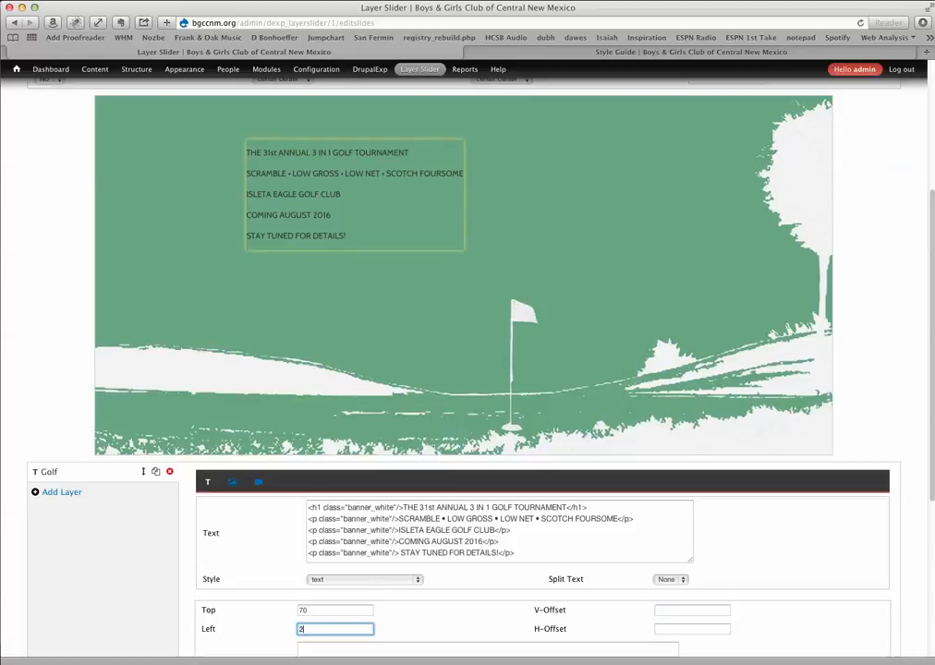
key("Tab")
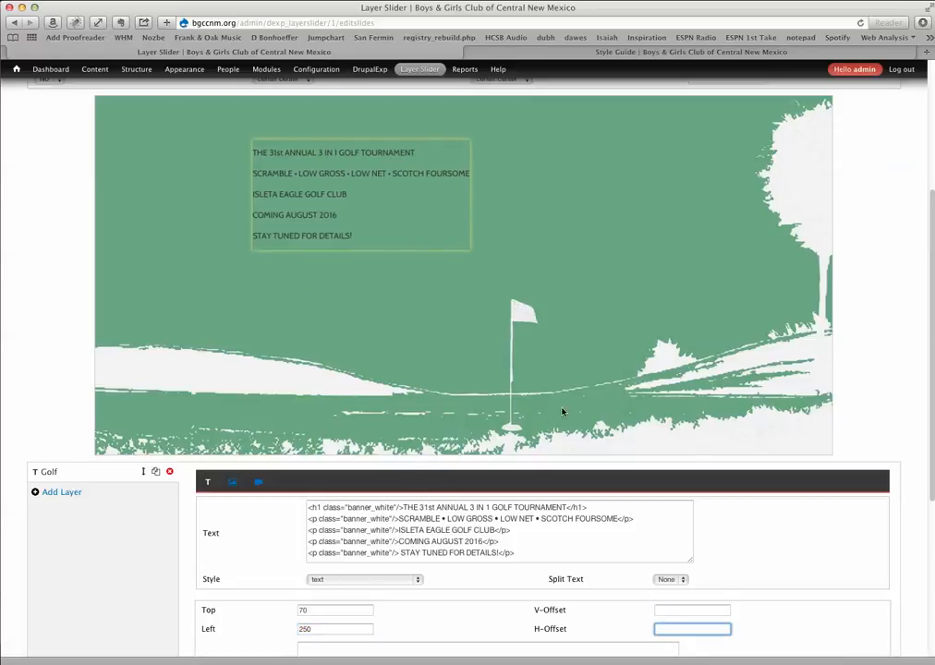
- Examine the Golf layer's transition settings and the available incoming effects, leaving Short from Top selected
scroll(565, 405, "down", 3)
scroll(566, 405, "down", 2)
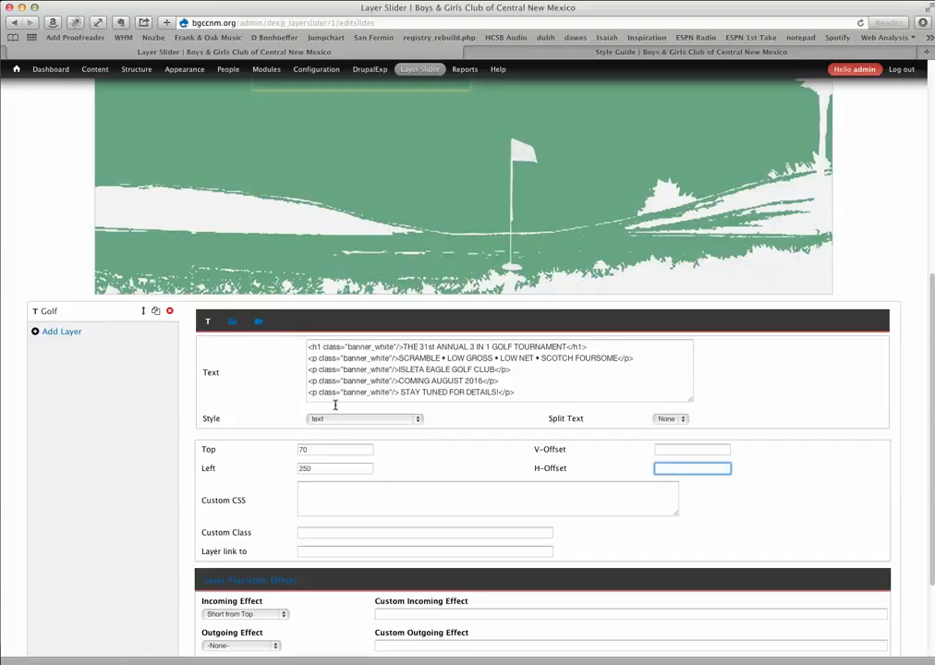
scroll(337, 415, "down", 5)
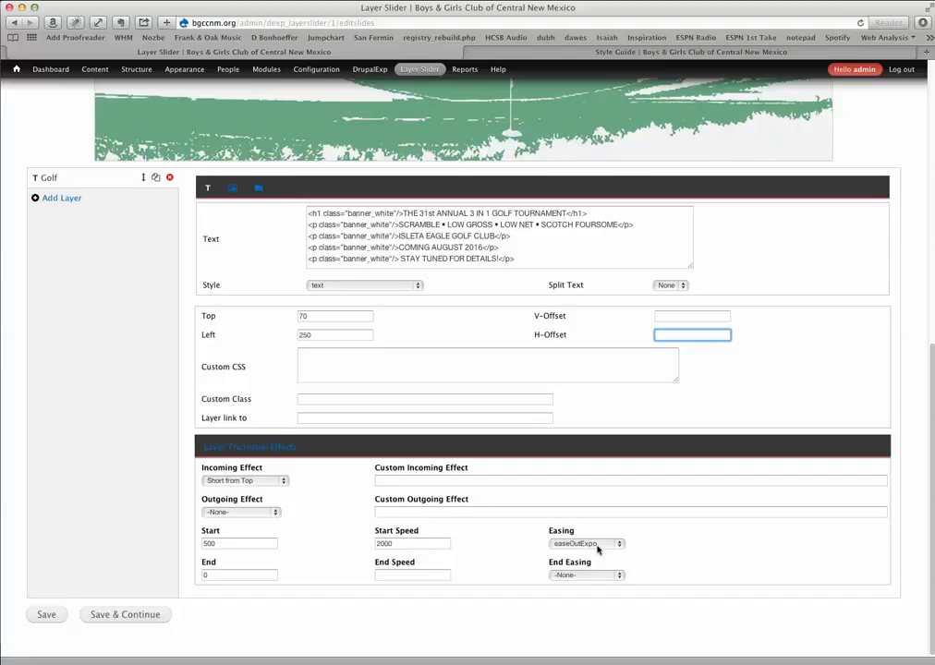
left_click(284, 482)
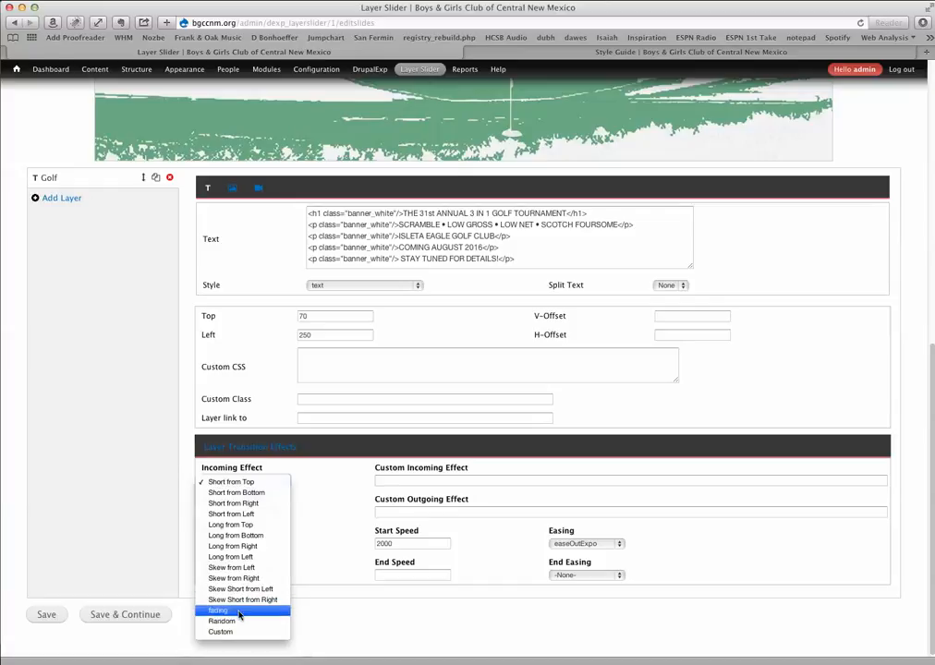
left_click(319, 497)
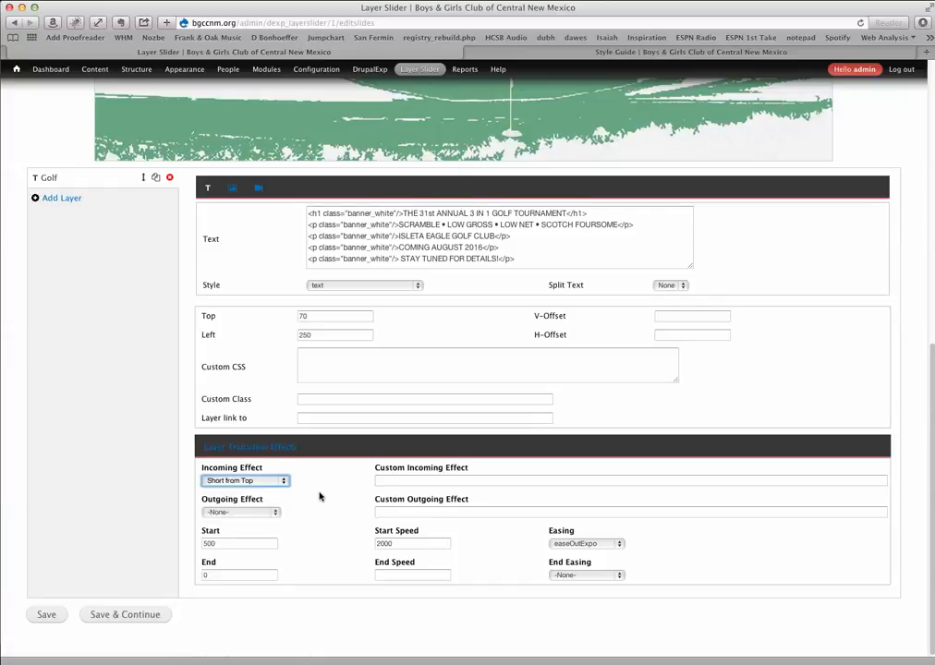
- Open the slide following Golf Tournament and select its "At the" text layer to view its HTML
scroll(320, 497, "up", 10)
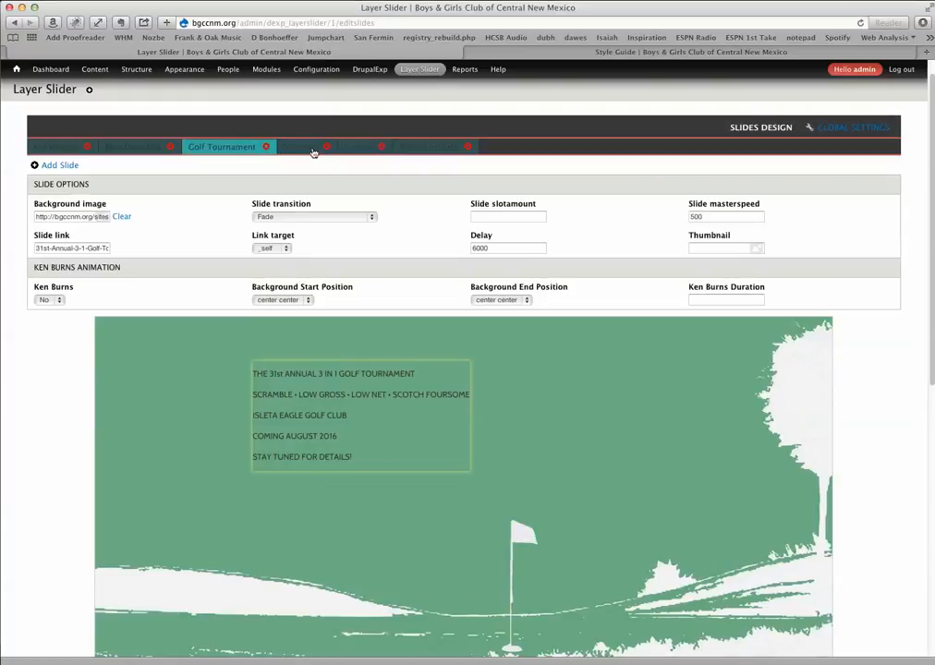
left_click(305, 147)
scroll(477, 431, "down", 5)
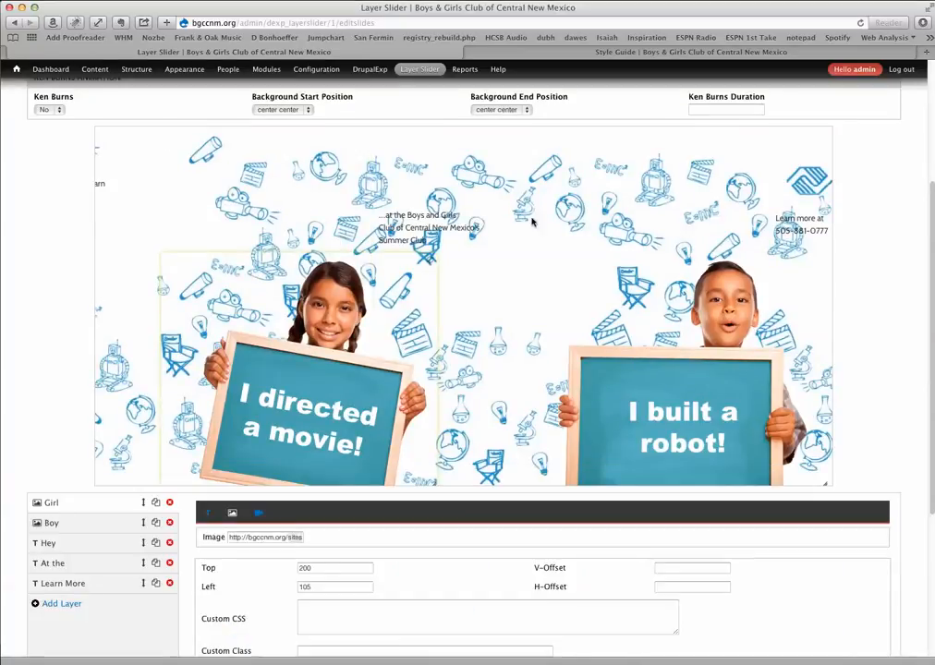
left_click(431, 219)
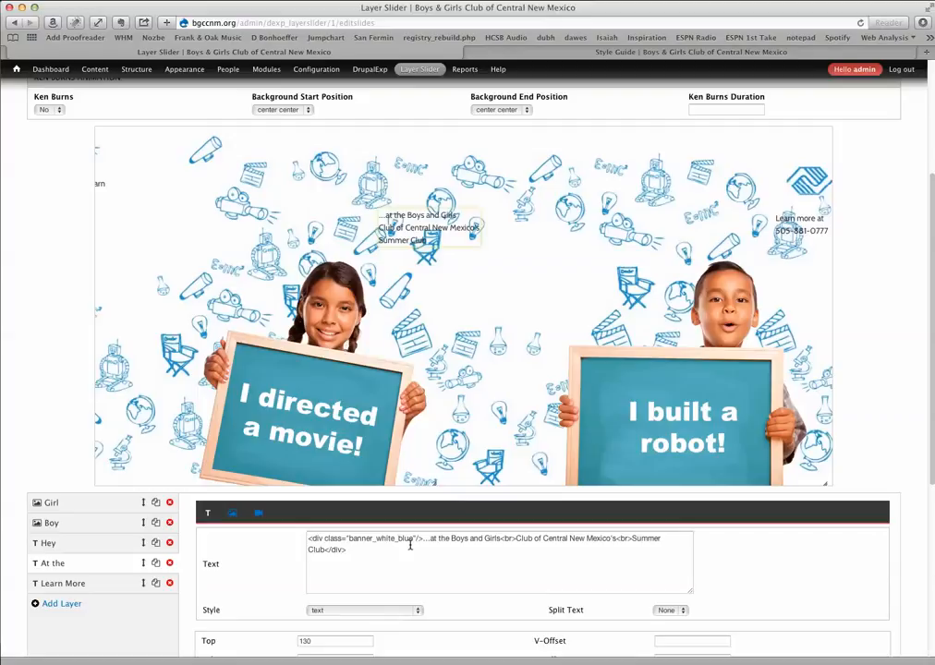
- Look up the banner_white_blue style in the Style Guide and return to the slide editor
left_click(575, 55)
scroll(471, 365, "down", 10)
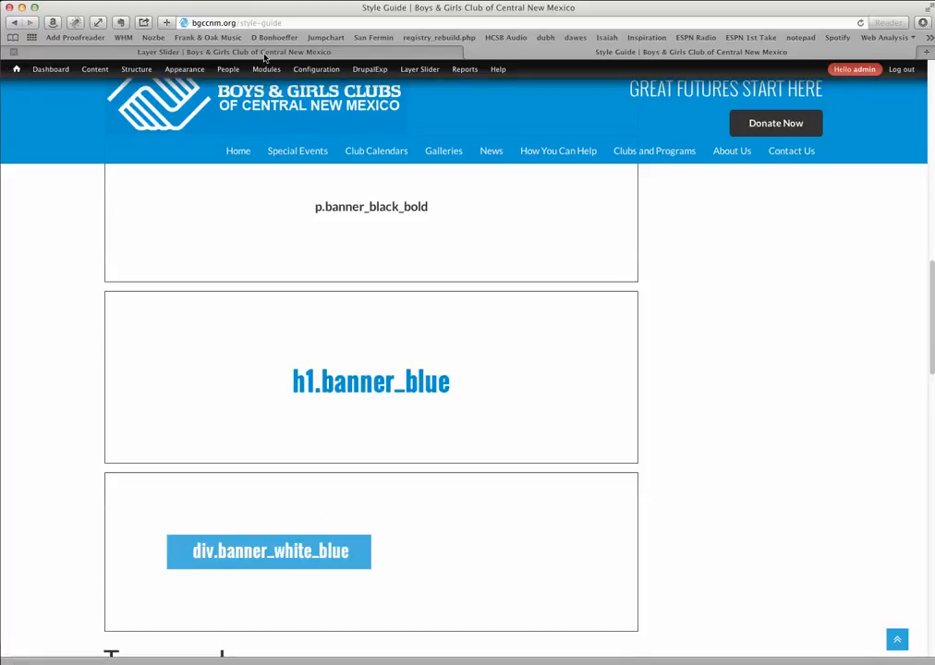
key("ctrl+shift+Tab")
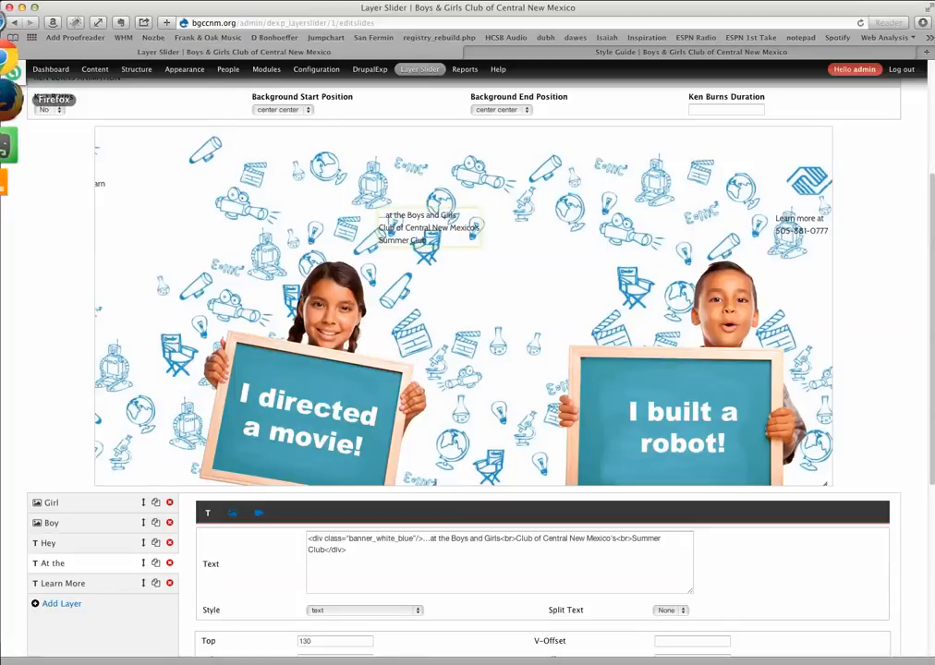
- Switch to Firefox to view the Summer slide on the live homepage with its text boxes, then return to the slide editor
left_click(9, 102)
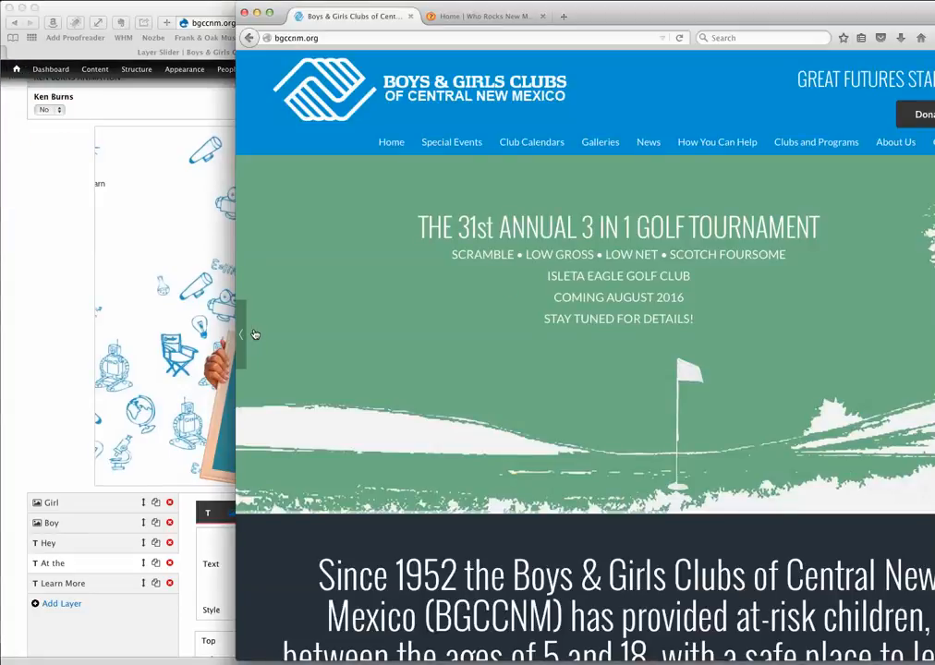
left_click(248, 334)
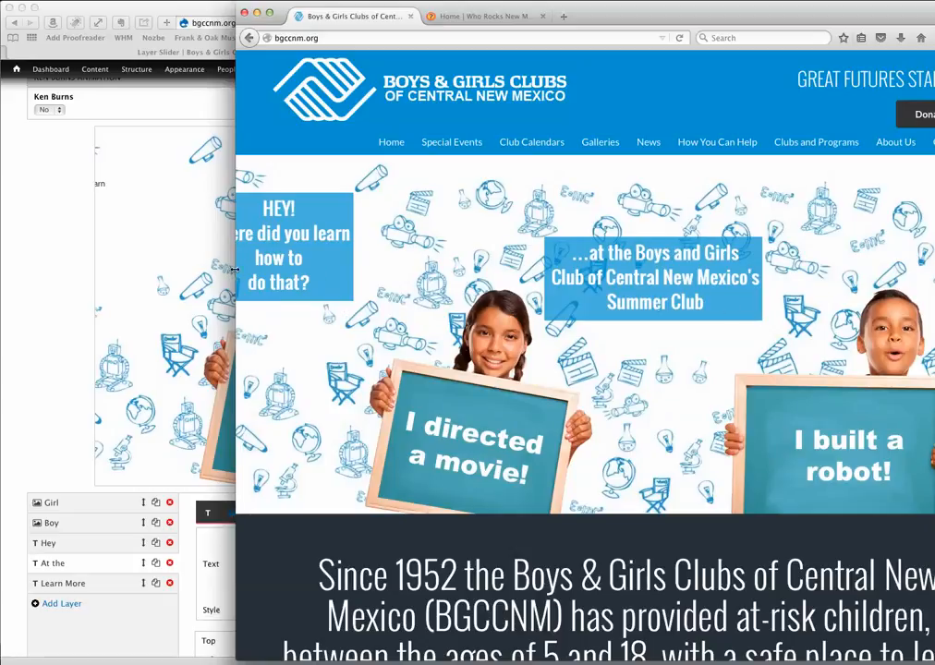
left_click_drag(179, 270, 90, 274)
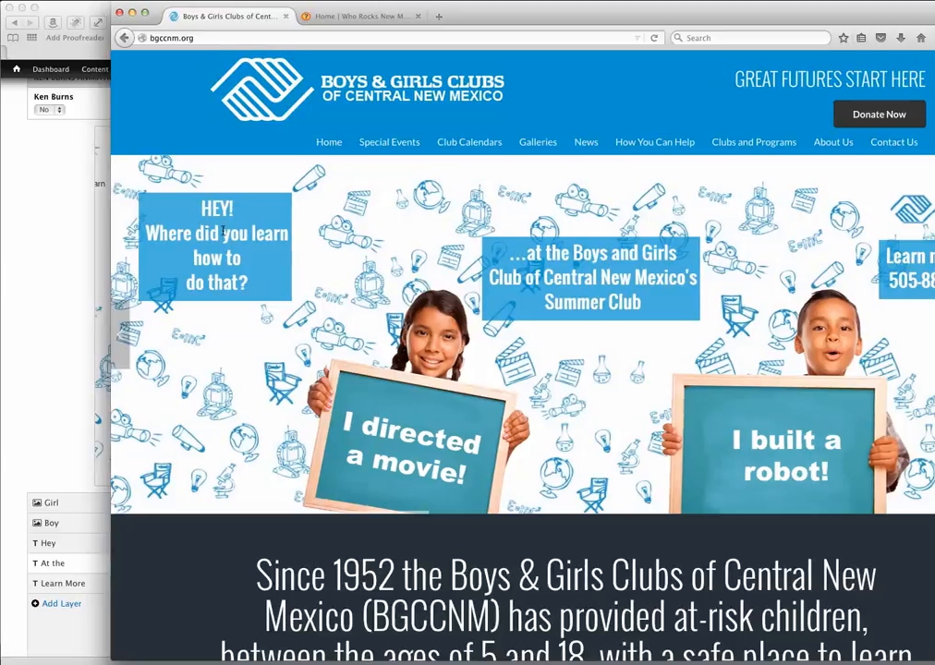
left_click(40, 207)
- Inspect the Girl and Boy image layers on the Summer slide, comparing their positions and transition settings
scroll(431, 411, "up", 3)
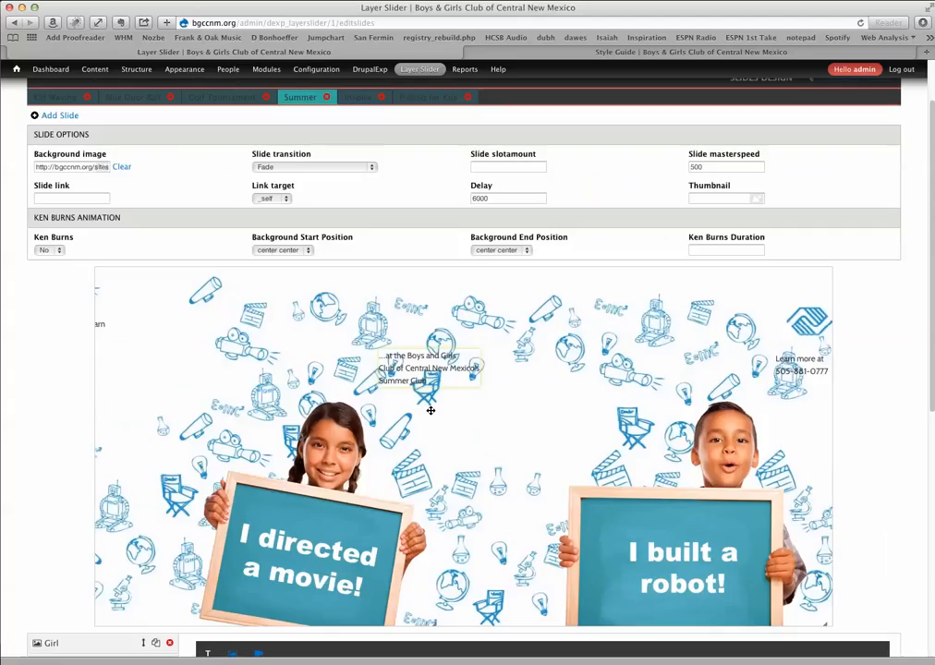
scroll(431, 411, "down", 5)
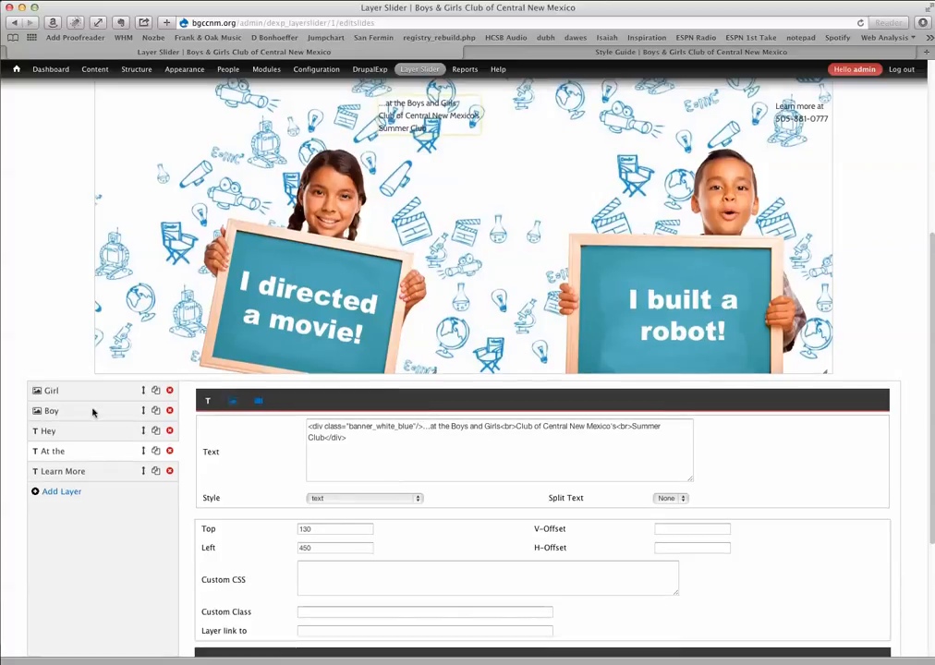
left_click(324, 306)
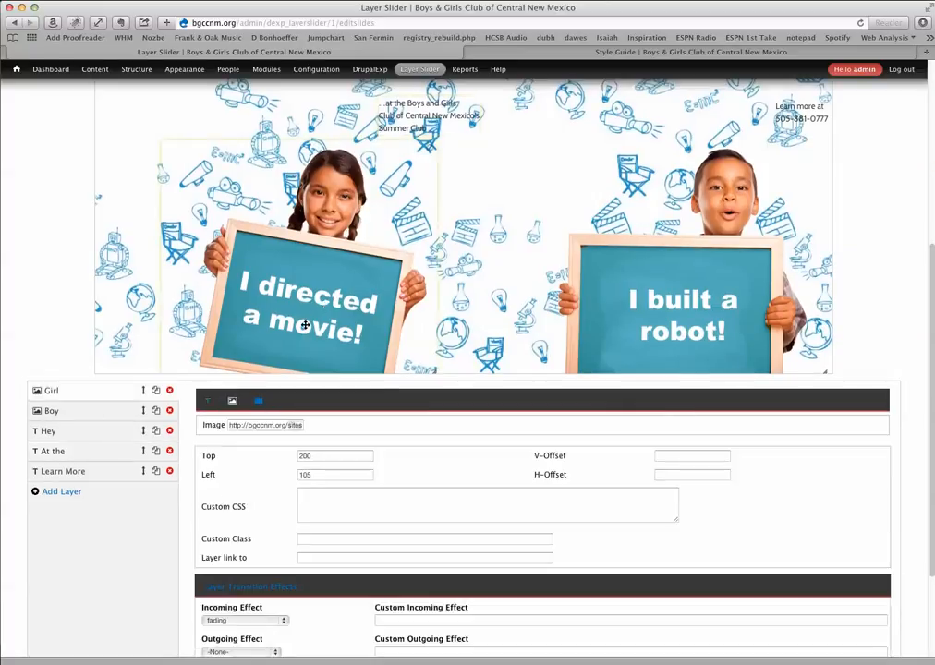
left_click(55, 412)
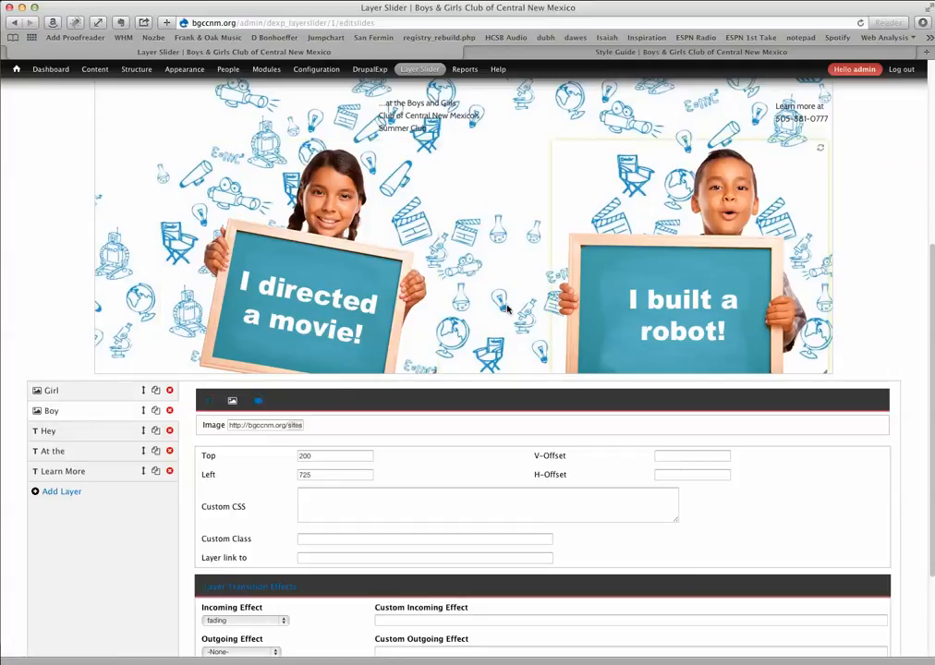
left_click(347, 351)
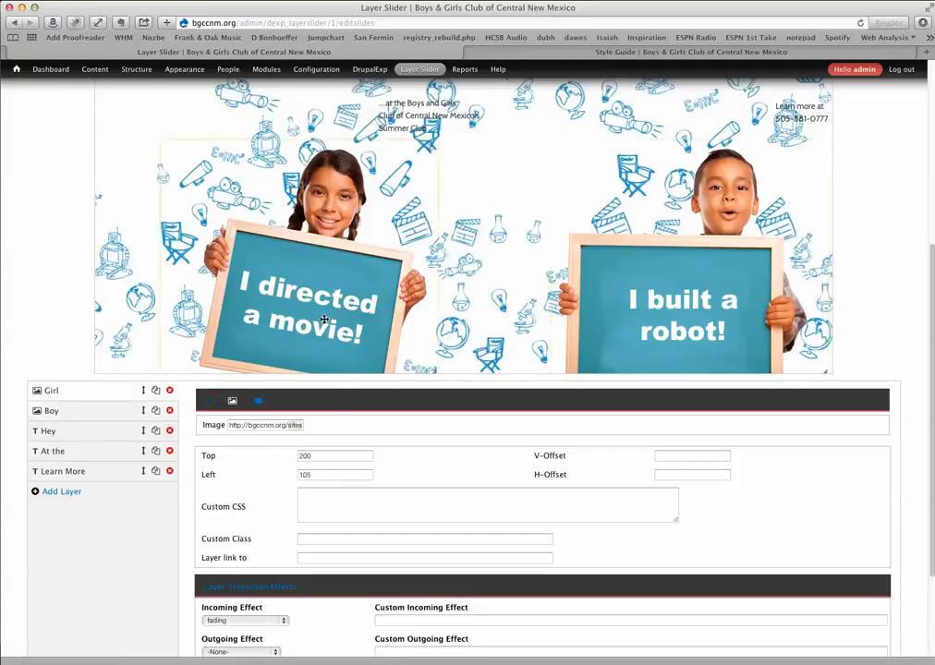
scroll(388, 475, "down", 3)
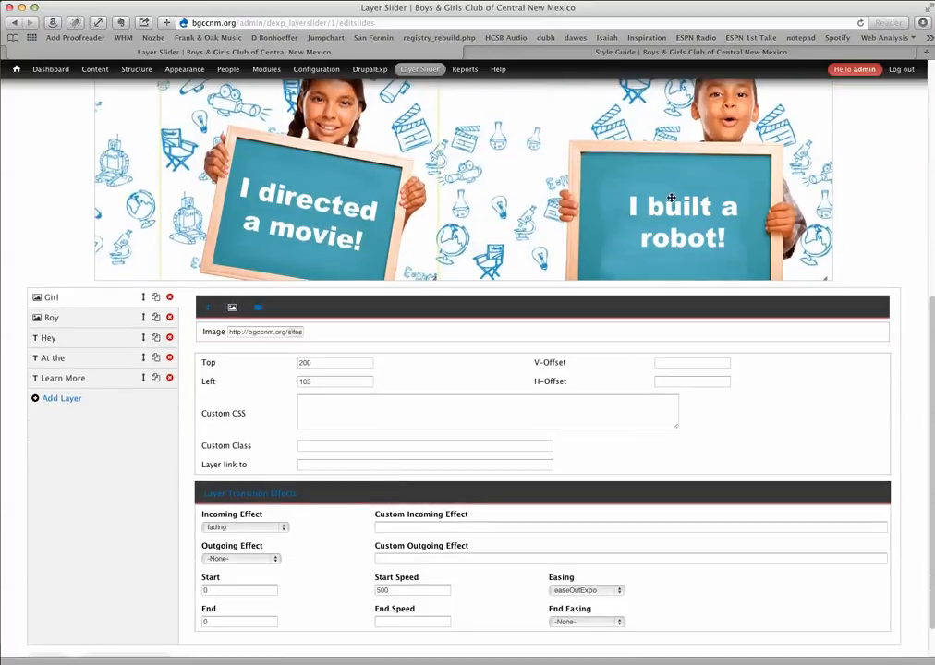
scroll(478, 333, "up", 5)
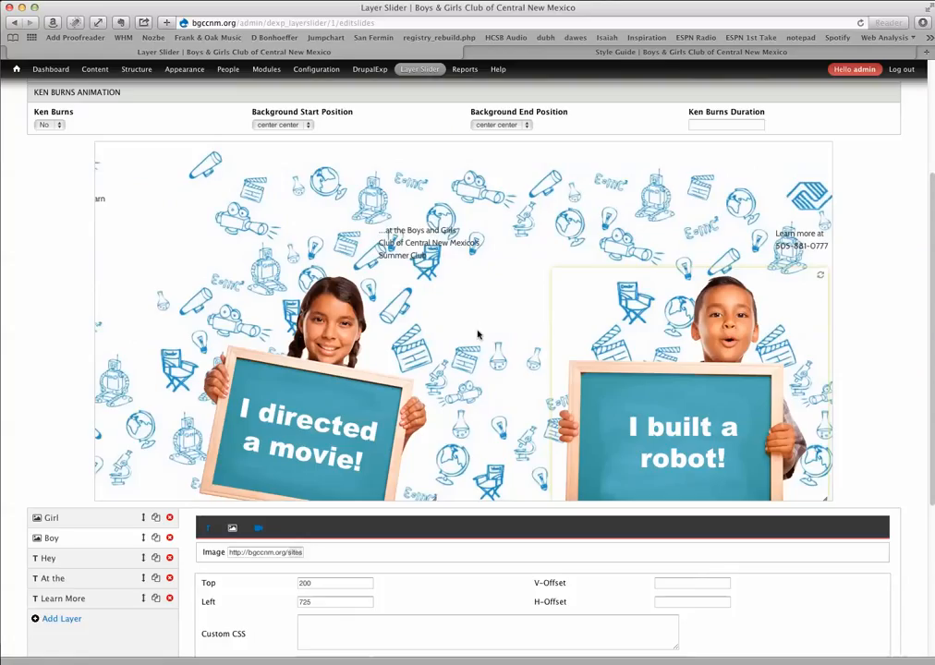
- Open the Pulling for Kids slide and compare its September 2016 text layer's class with the banner_blue sample in the Style Guide
scroll(377, 278, "up", 4)
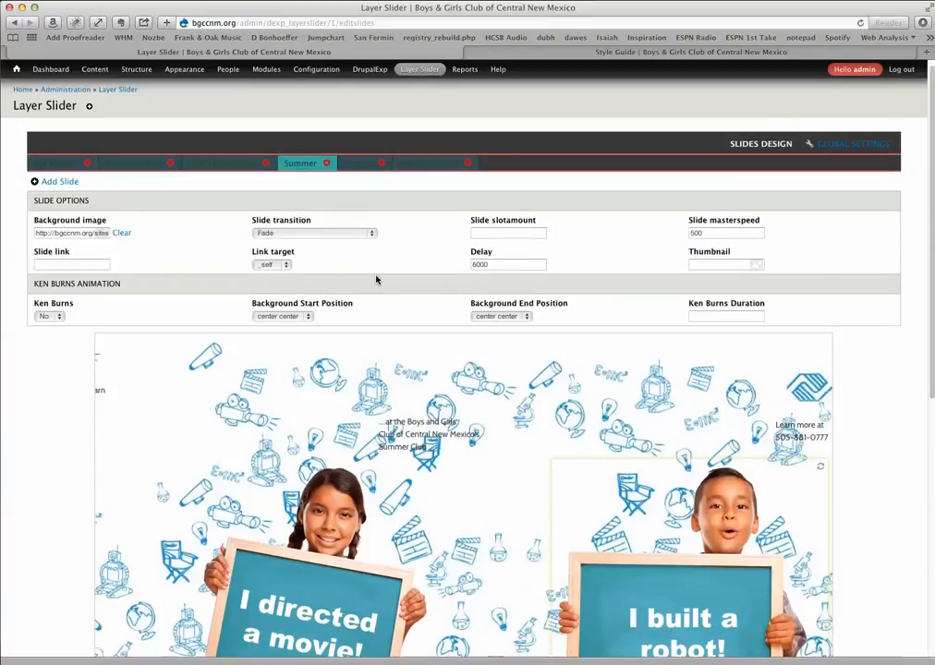
left_click(424, 168)
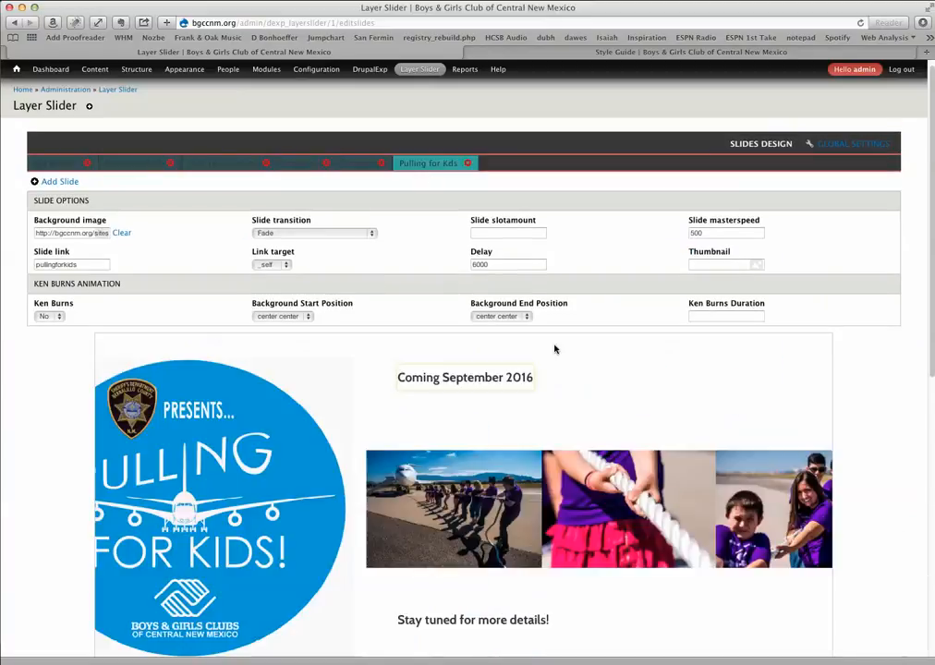
scroll(565, 397, "down", 4)
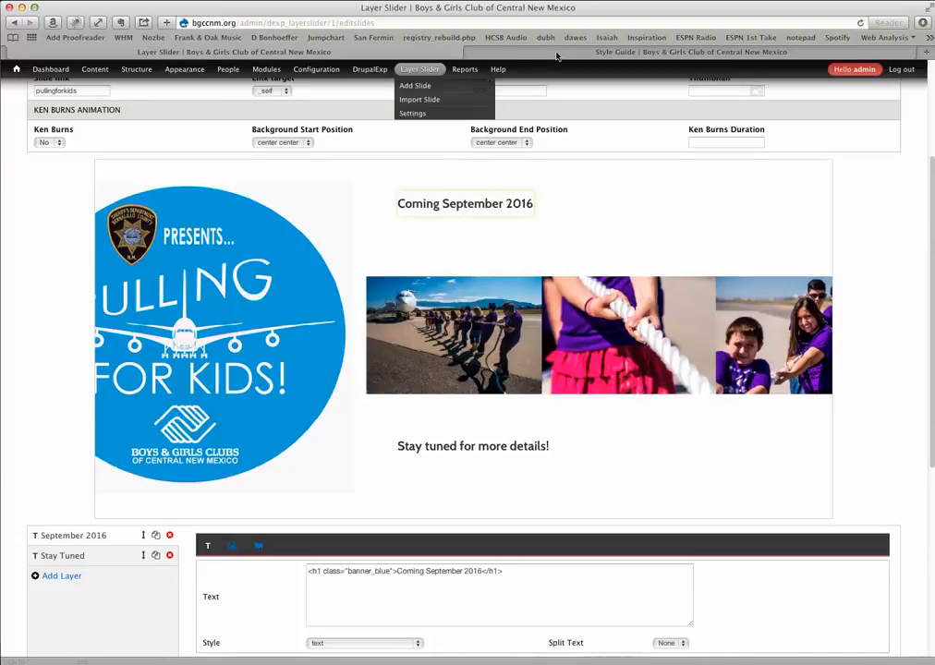
key("ctrl+Tab")
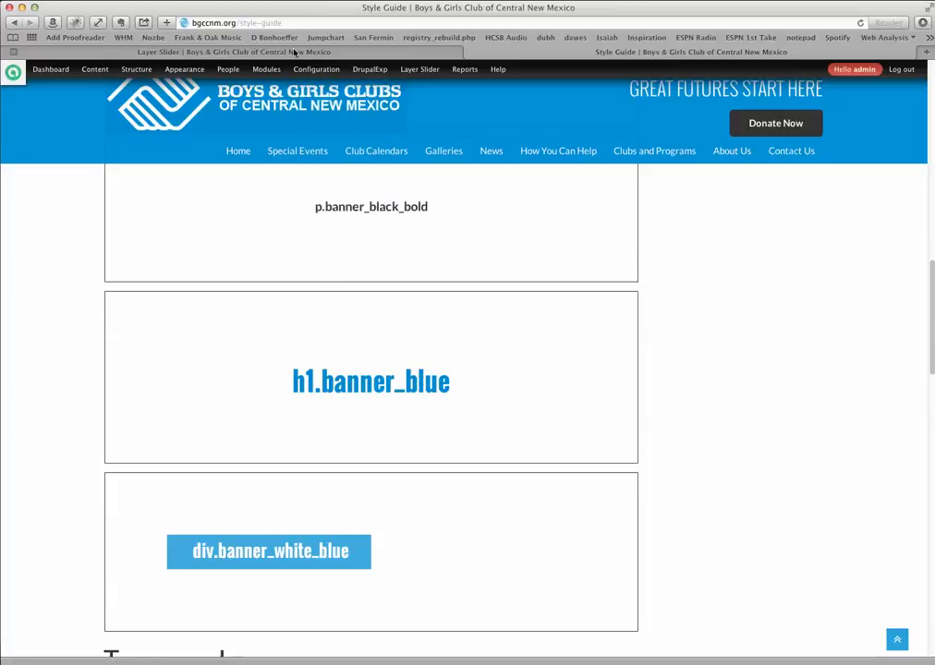
key("ctrl+shift+Tab")
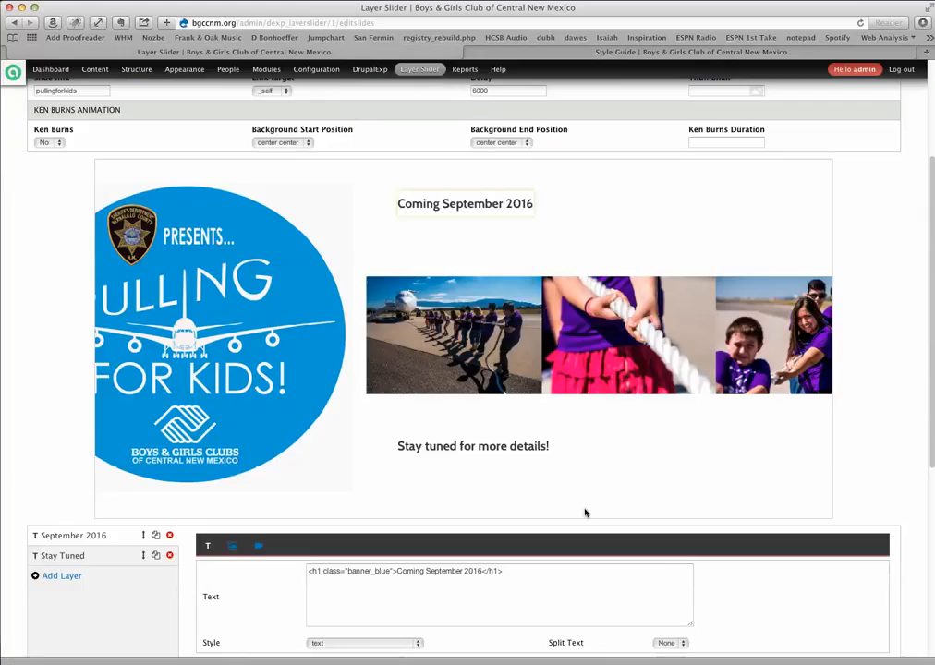
scroll(575, 500, "down", 5)
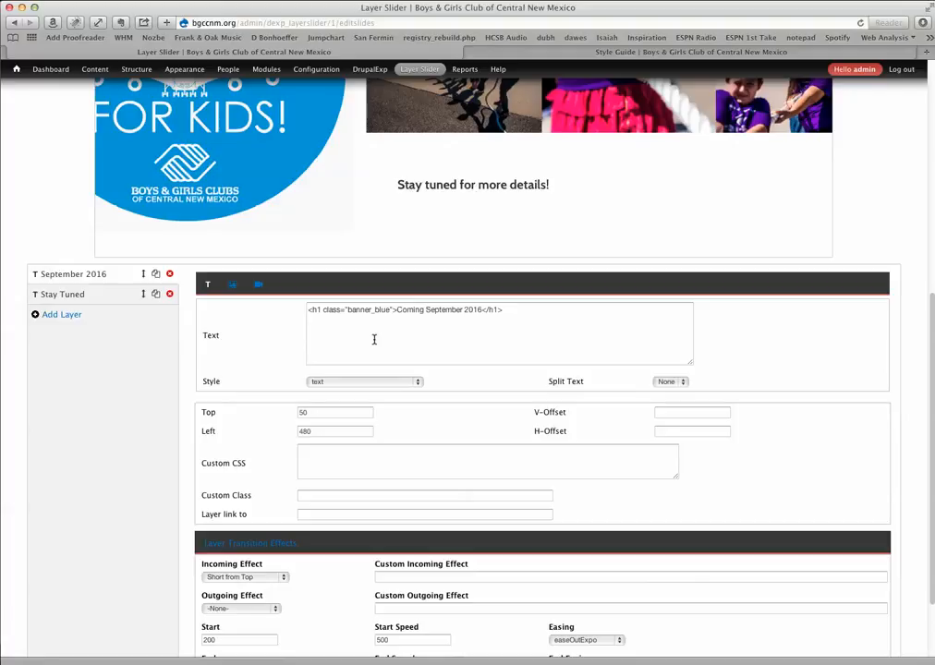
- Review the available slide transitions for the Pulling for Kids slide, keeping Fade selected
scroll(374, 339, "up", 10)
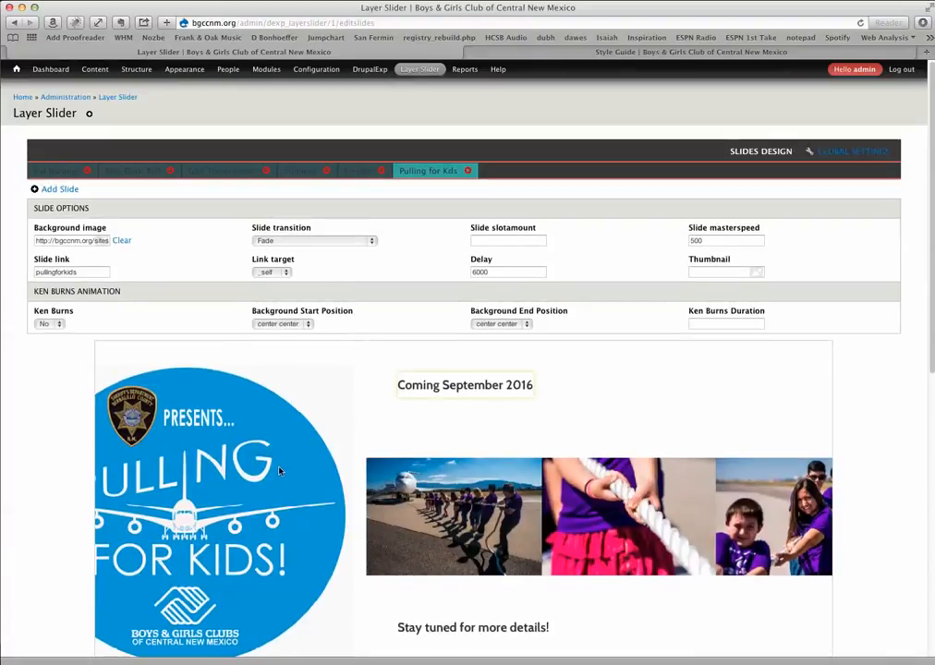
left_click(293, 242)
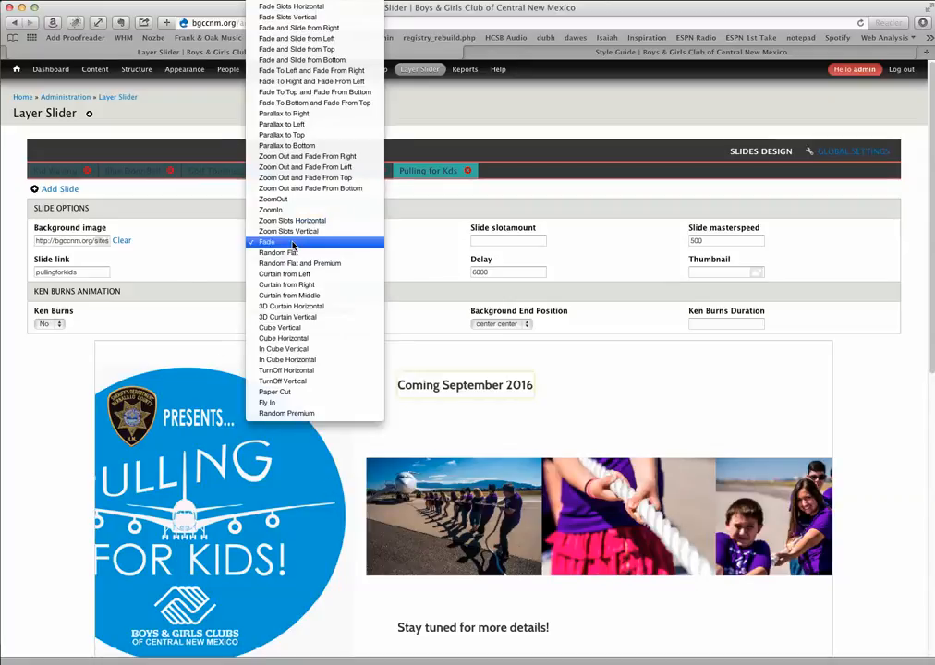
left_click(293, 242)
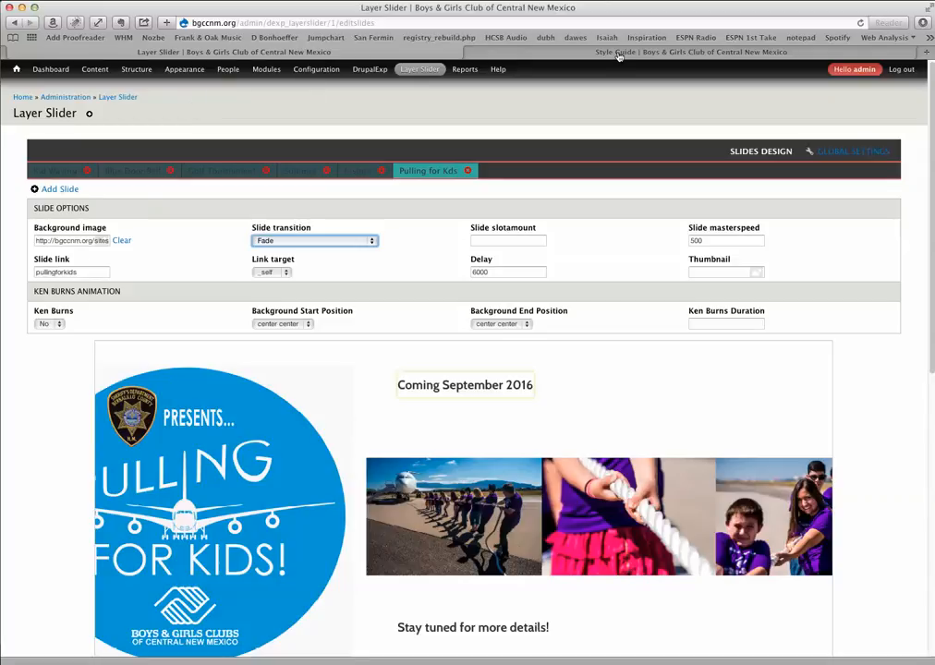
- Highlight the style-guide path in the Style Guide page's address, then return to the slide editor
left_click(579, 54)
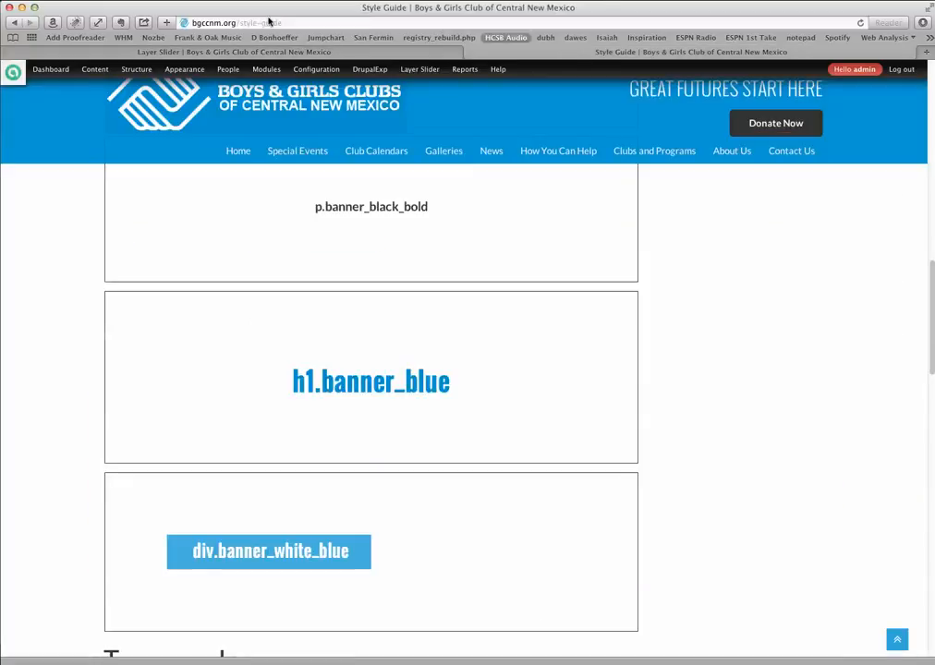
left_click(240, 22)
left_click(240, 22)
left_click(286, 22, "shift")
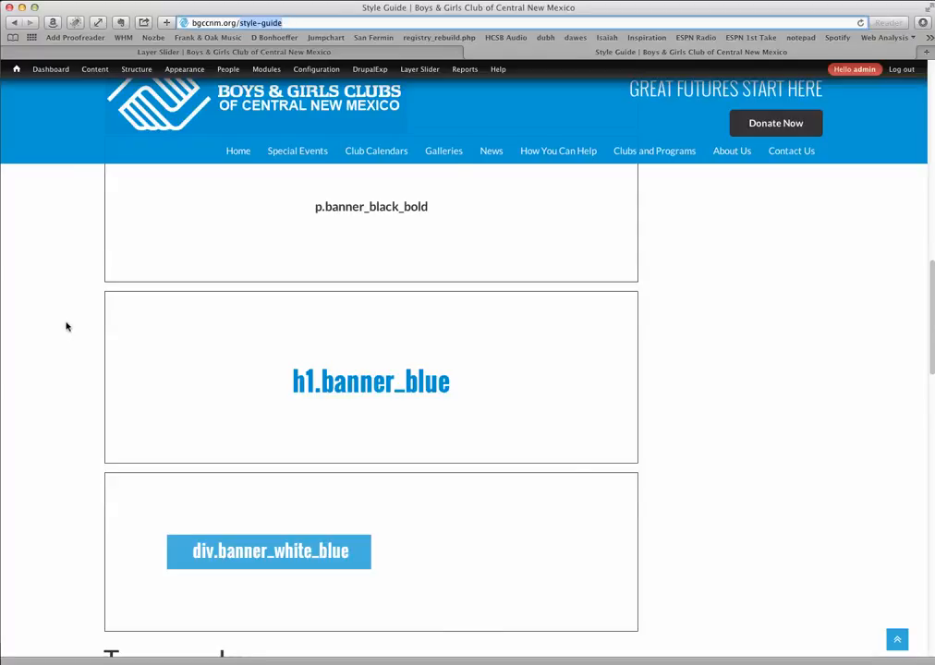
key("ctrl+shift+Tab")
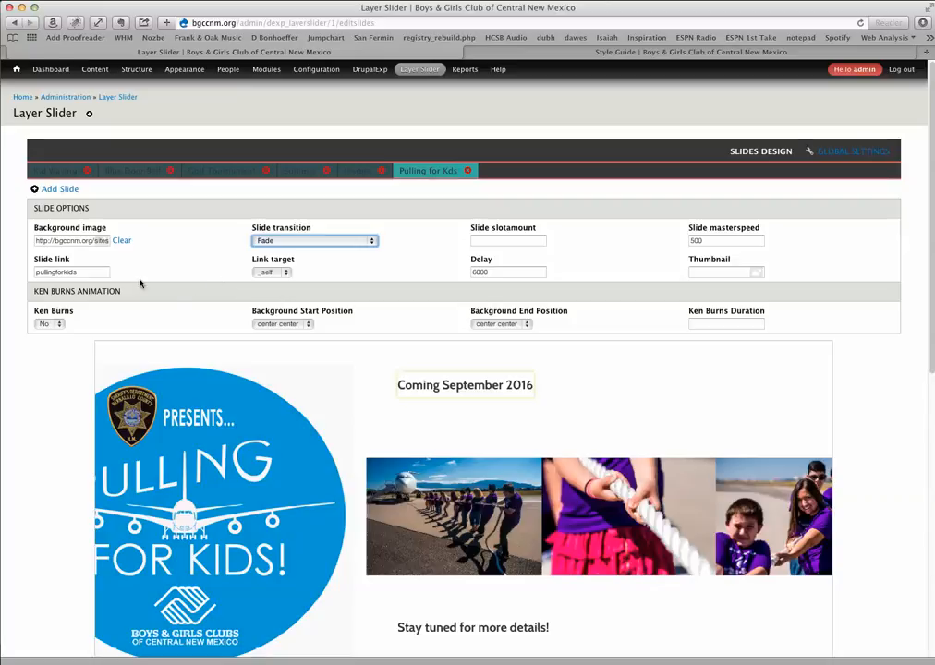
- Open the media library for the Pulling for Kids background image and browse the images on pages 1, 2 and 8
left_click(65, 239)
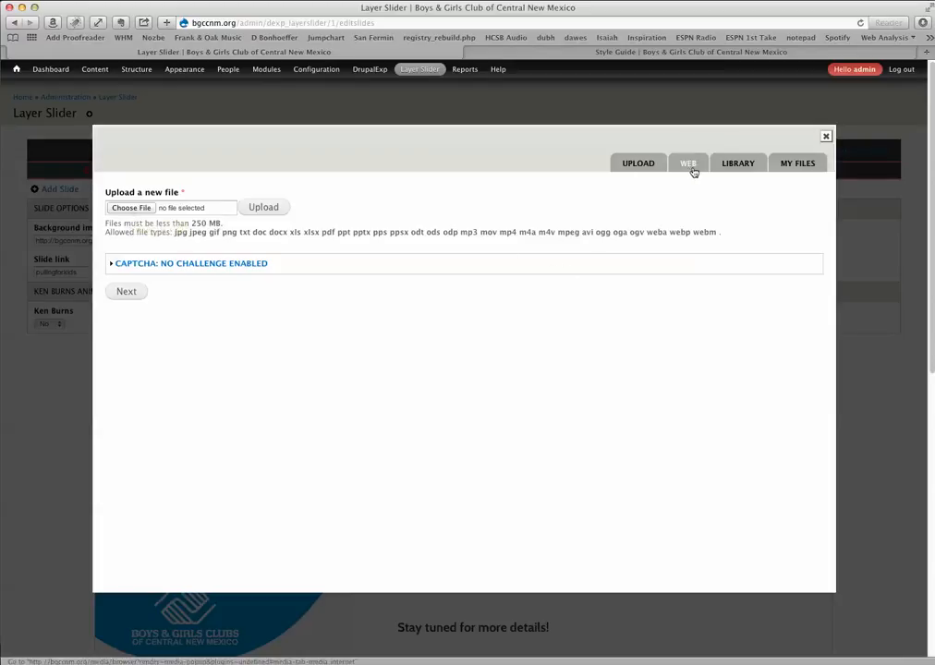
left_click(738, 164)
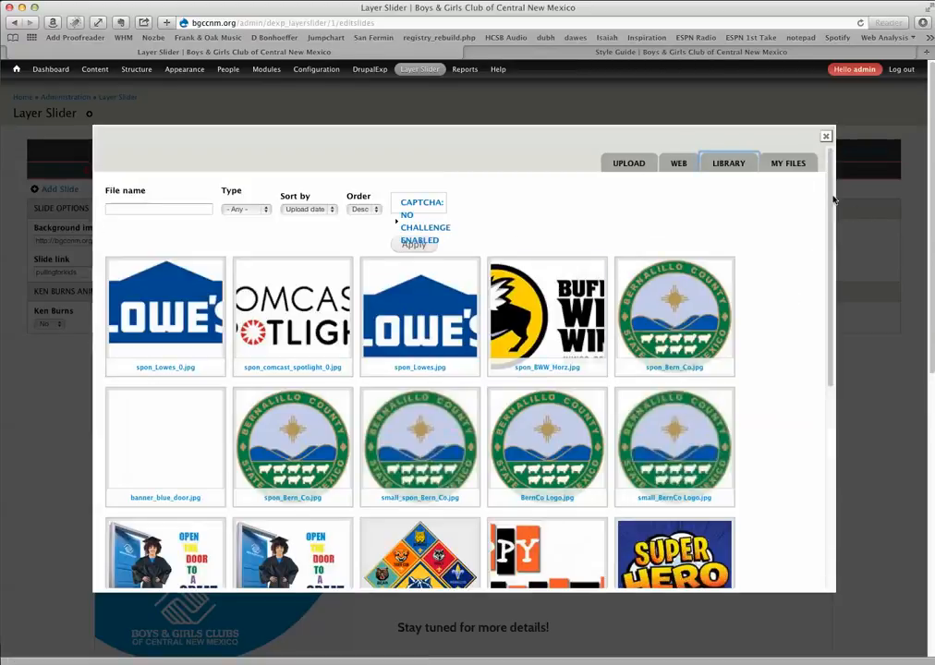
left_click_drag(833, 198, 836, 413)
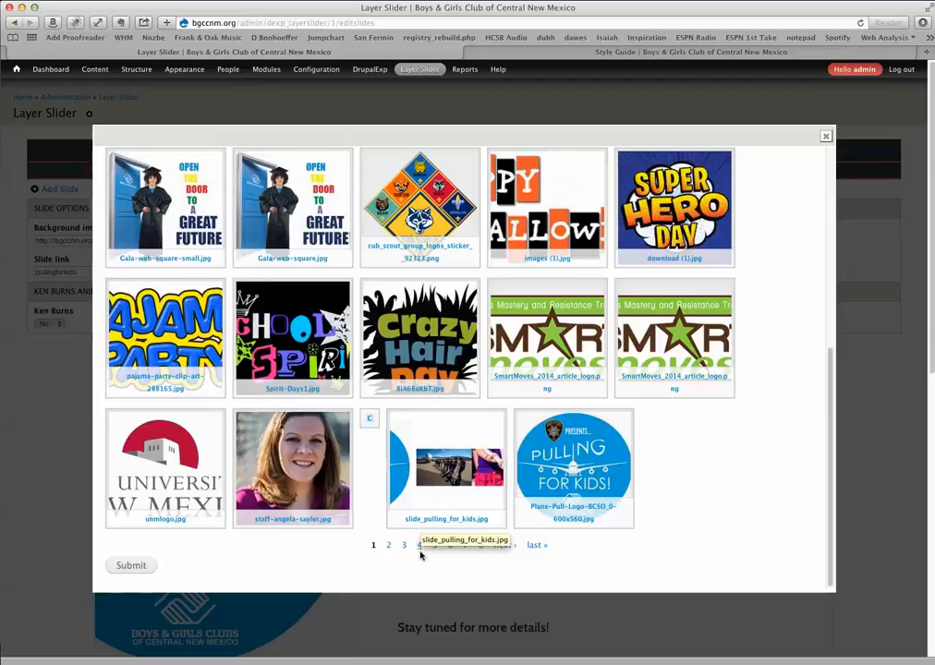
left_click(389, 546)
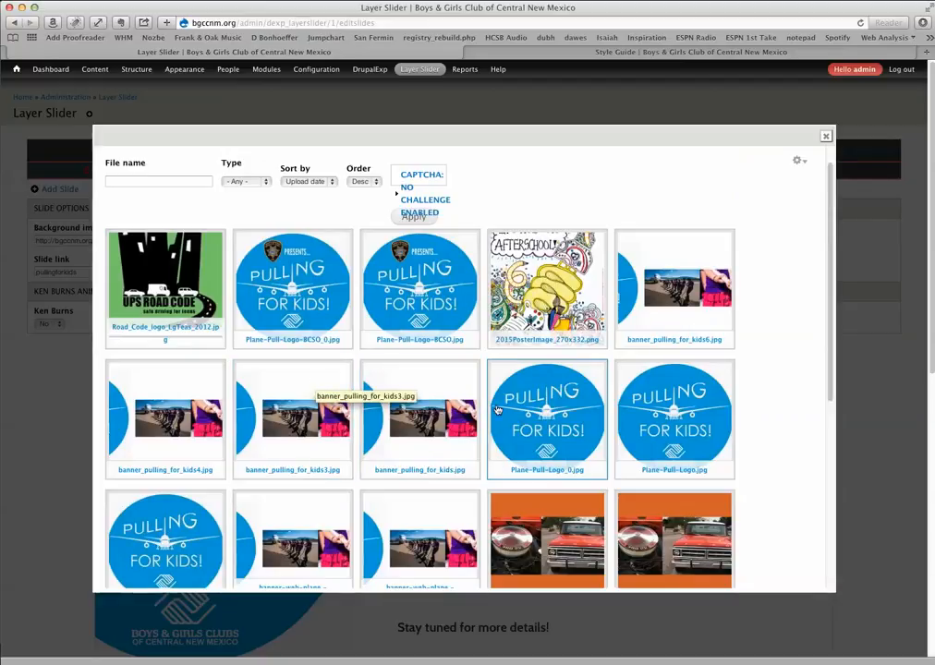
scroll(415, 388, "down", 1)
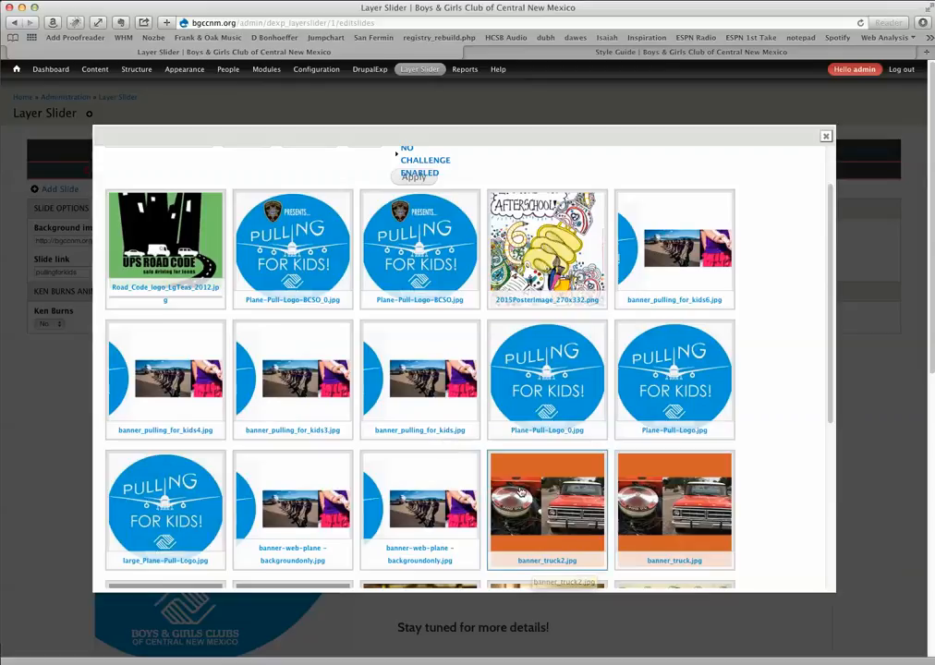
scroll(520, 492, "down", 5)
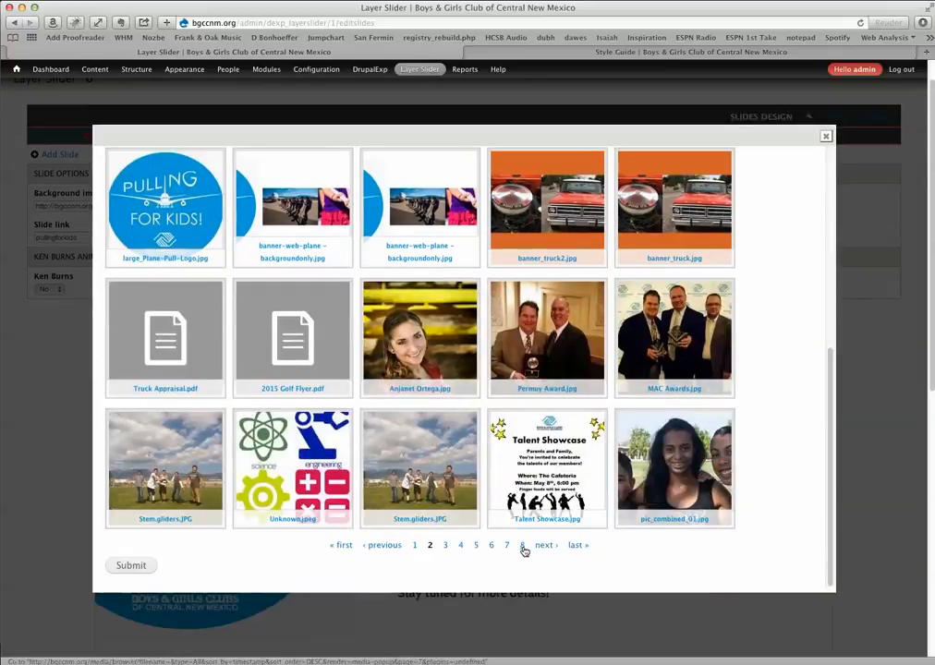
left_click(523, 548)
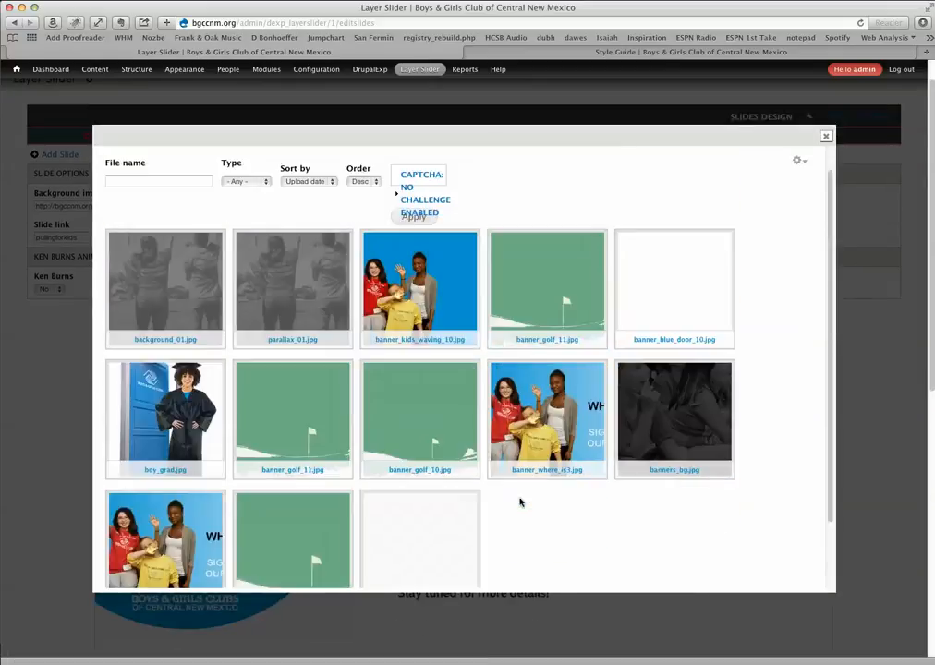
scroll(307, 411, "down", 5)
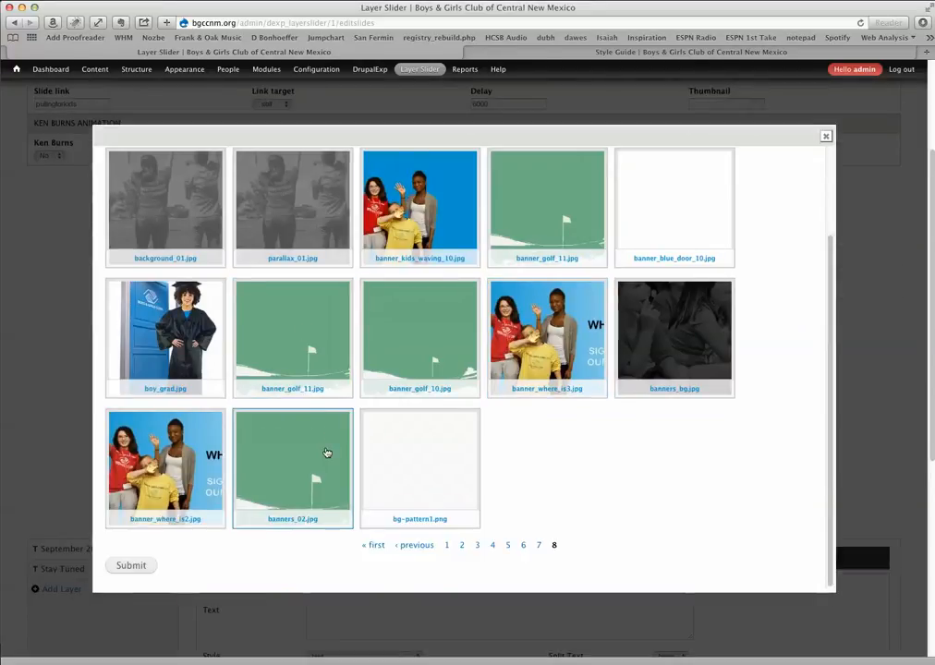
scroll(327, 451, "up", 3)
scroll(413, 536, "down", 2)
scroll(370, 425, "up", 3)
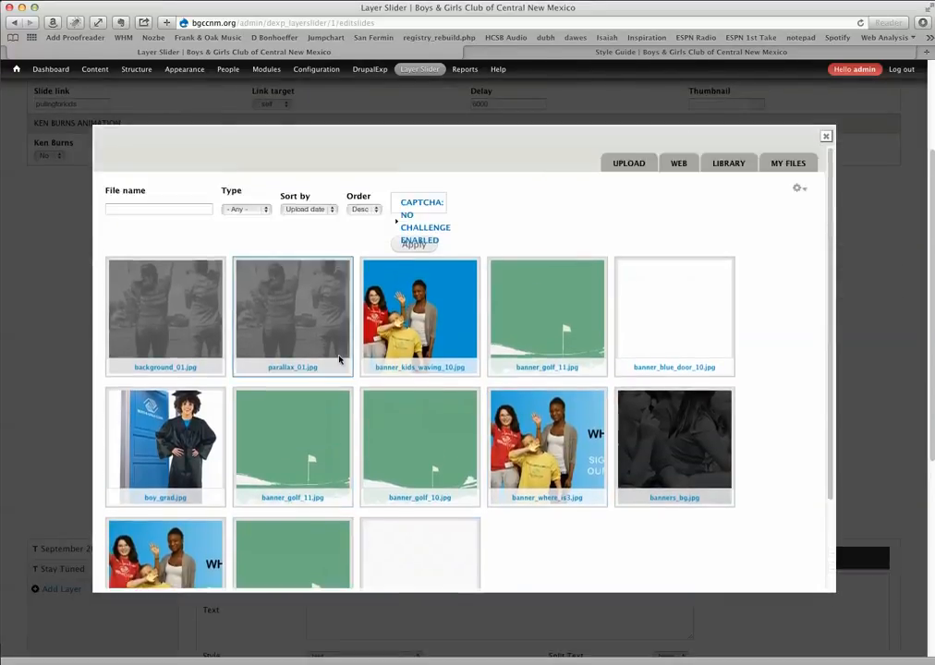
- Filter the media library by the file name "slide"
scroll(340, 358, "up", 4)
left_click(149, 209)
type("slide")
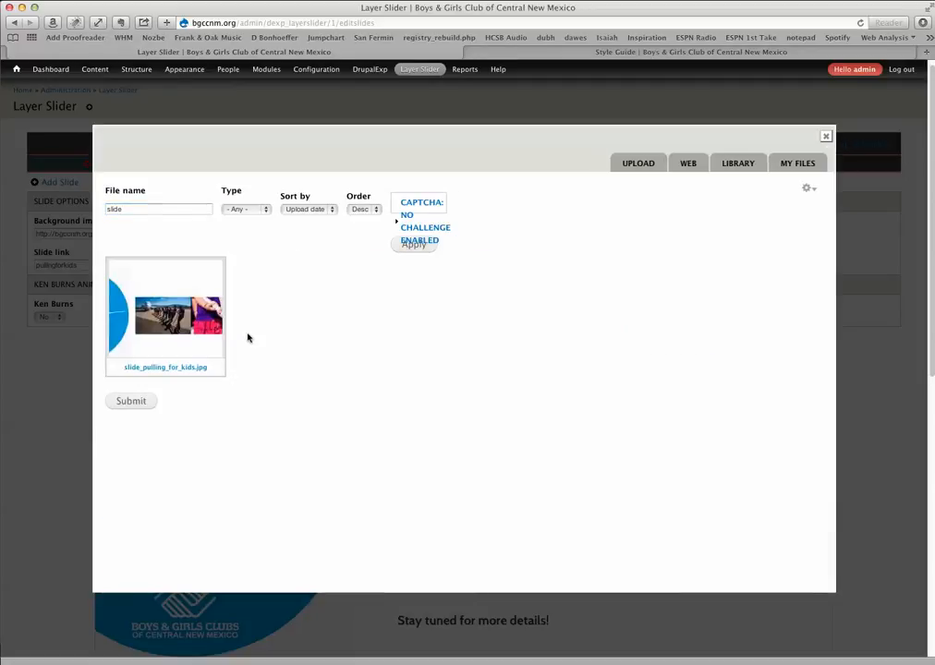
left_click(140, 209)
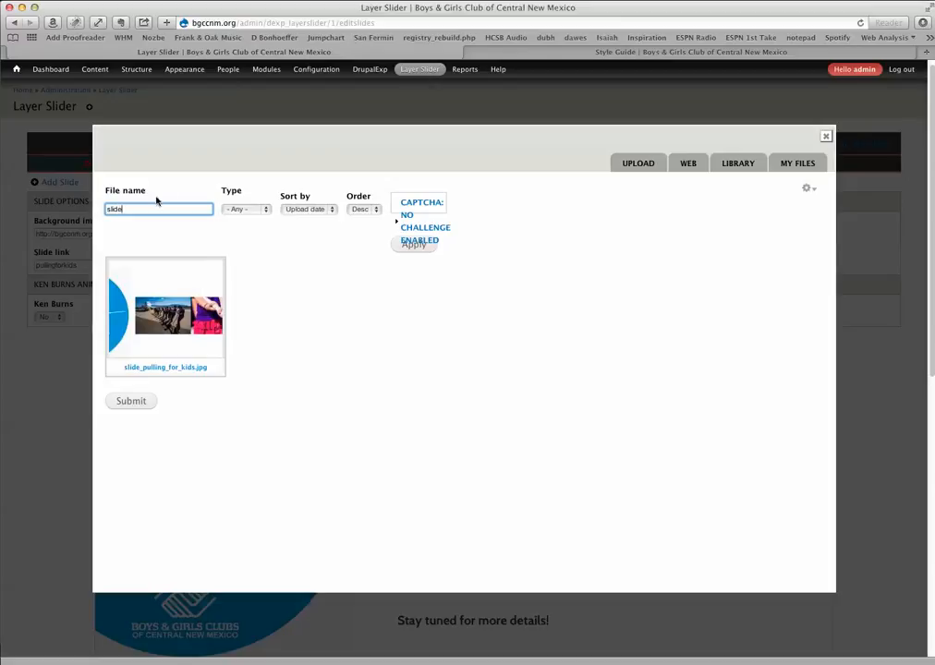
- Filter the media library by the file name "banner", then close the library without choosing an image
left_click_drag(136, 208, 103, 209)
type("banner")
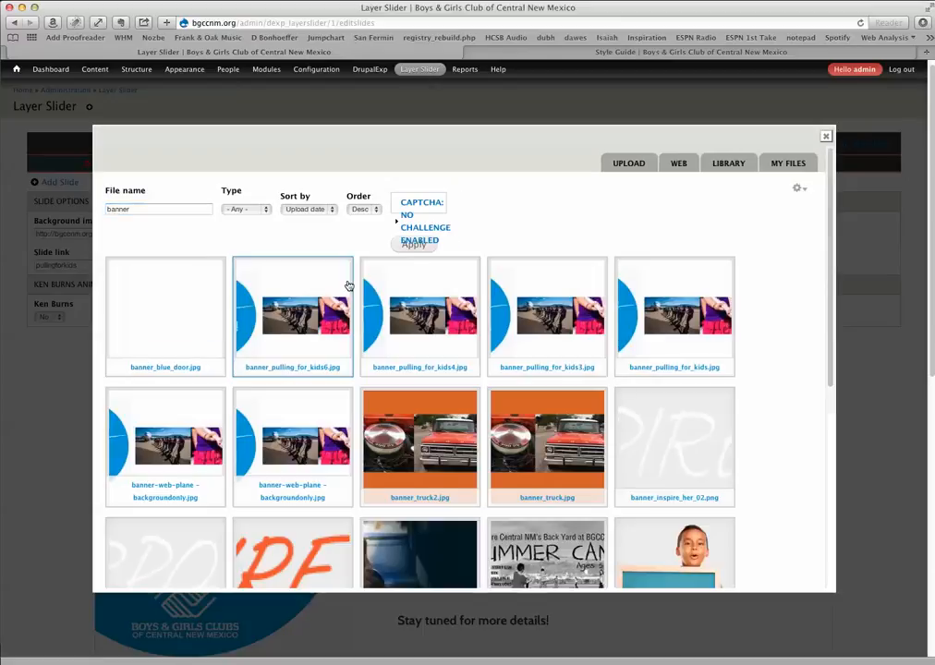
left_click(826, 137)
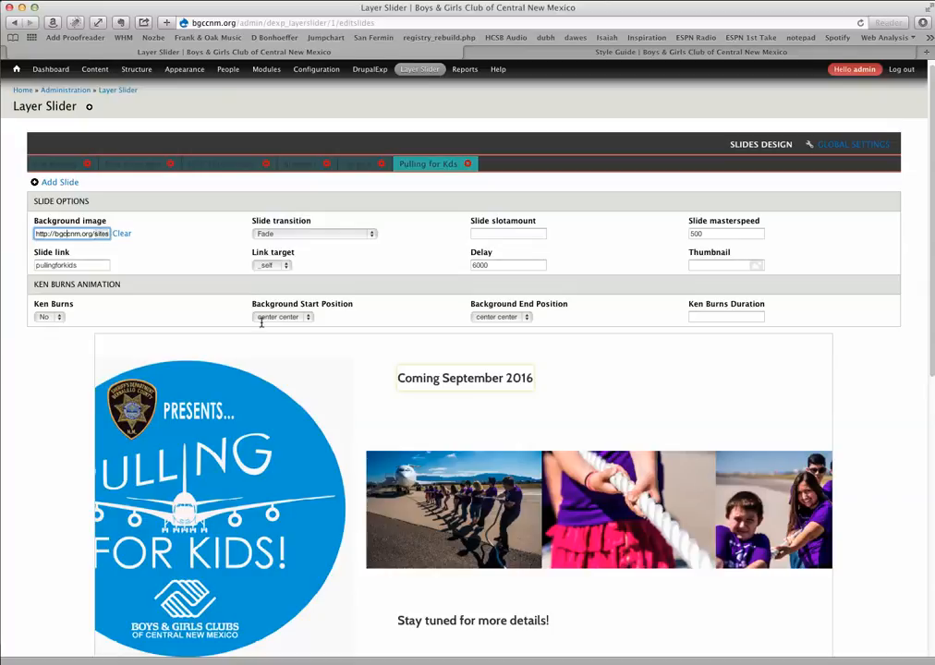
scroll(432, 442, "down", 5)
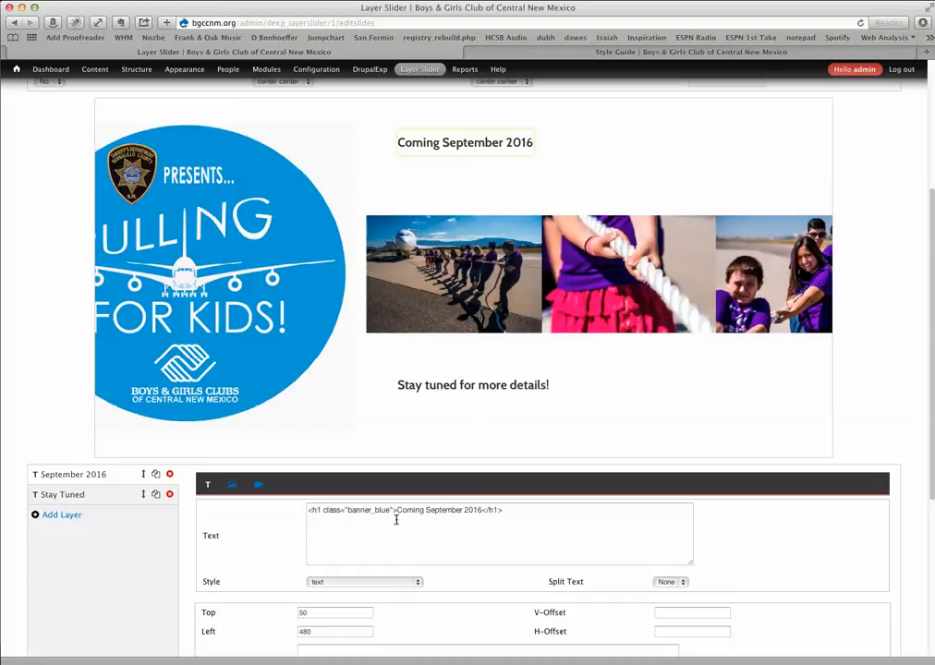
scroll(534, 413, "up", 1)
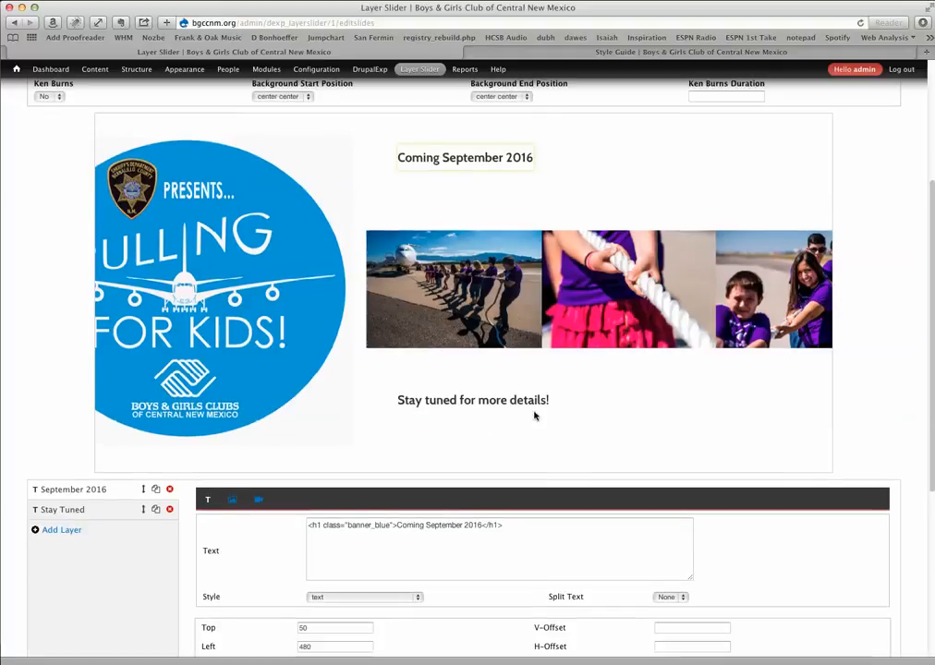
scroll(534, 417, "up", 2)
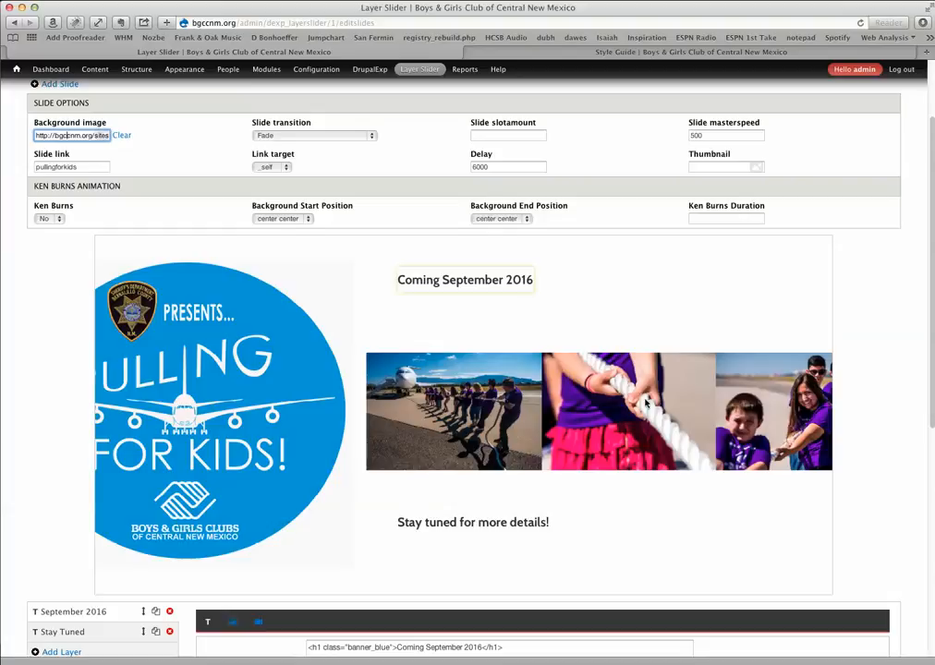
scroll(661, 388, "up", 2)
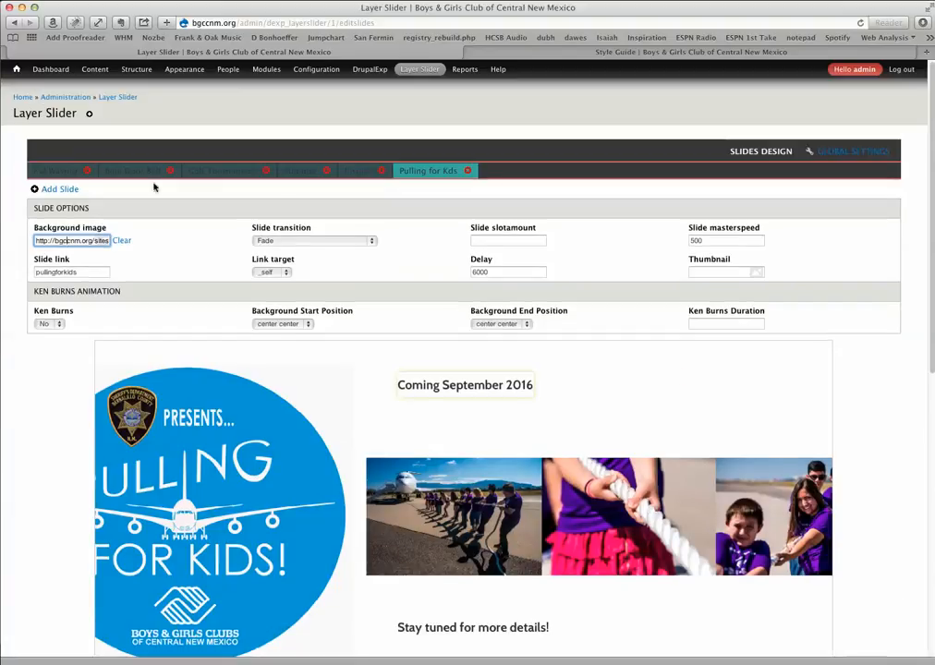